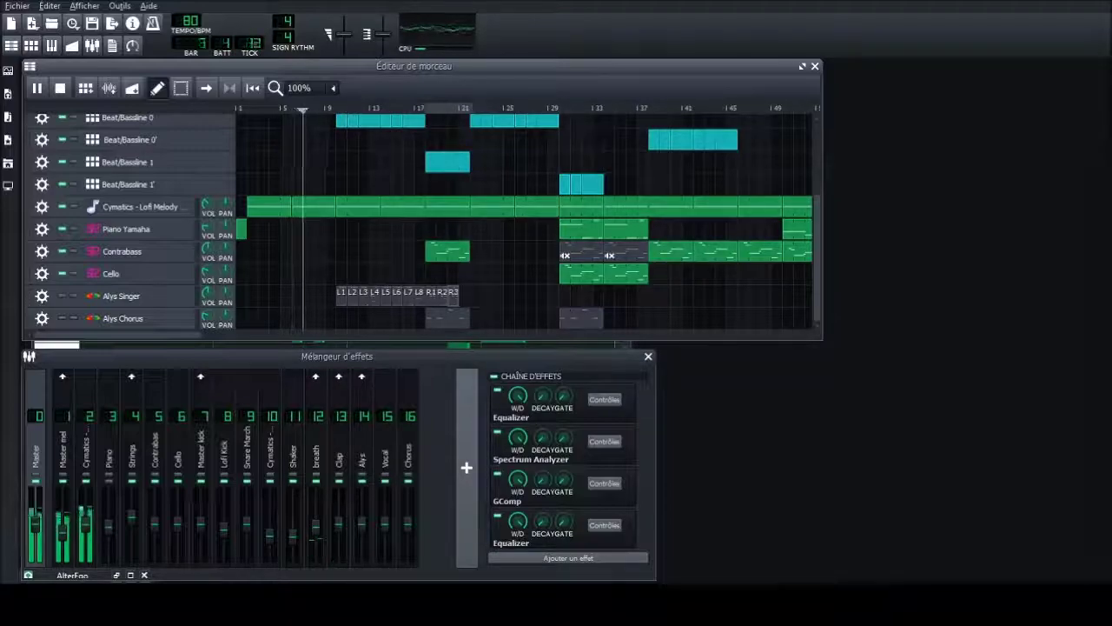
Enlarge the song editor so more tracks show, and bring it in front of the effects mixer
scroll(448, 326, "up", 2)
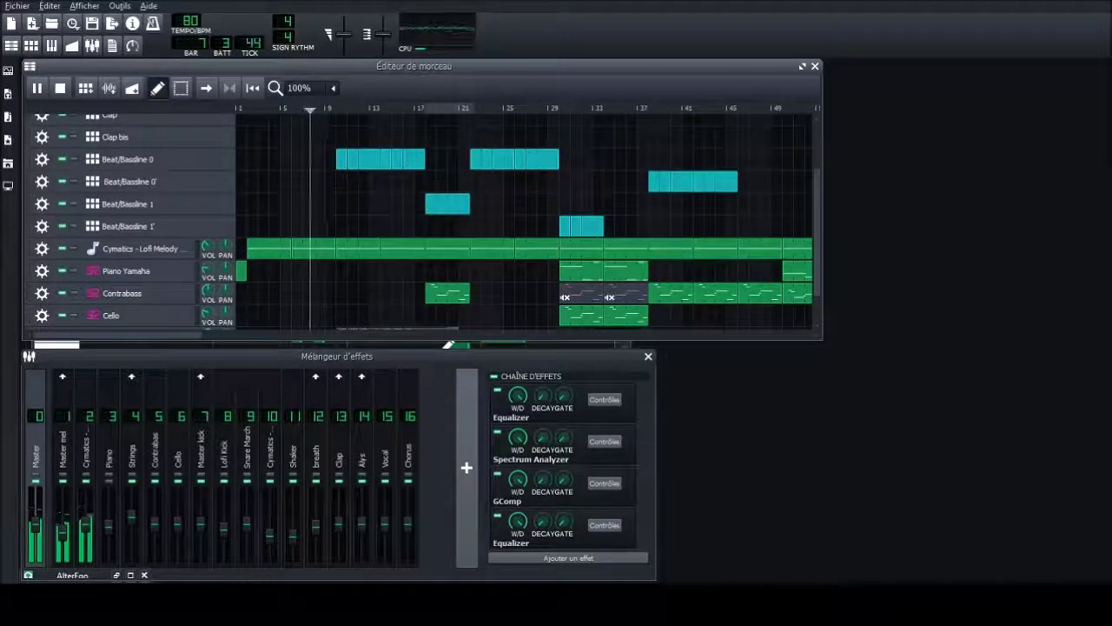
left_click_drag(449, 342, 449, 440)
left_click_drag(828, 439, 827, 417)
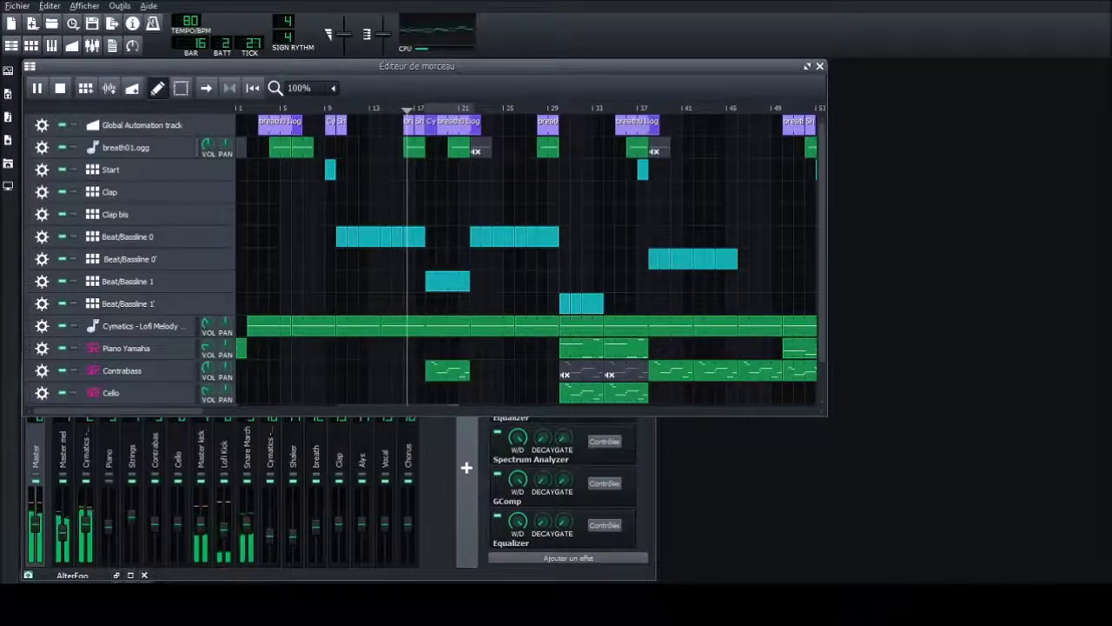
key("F9")
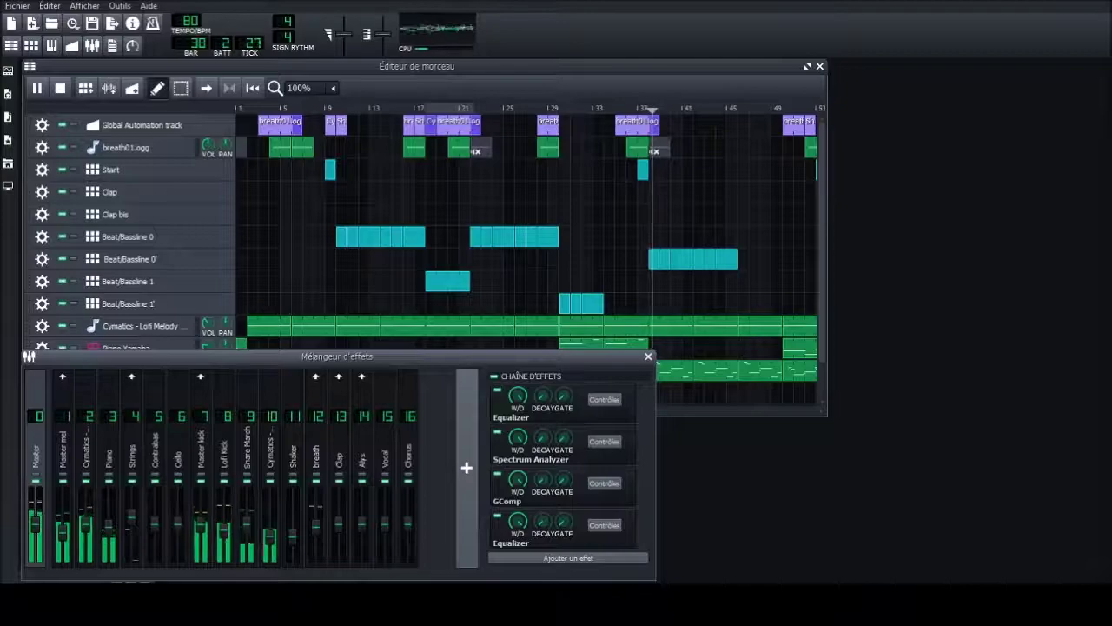
key("F5")
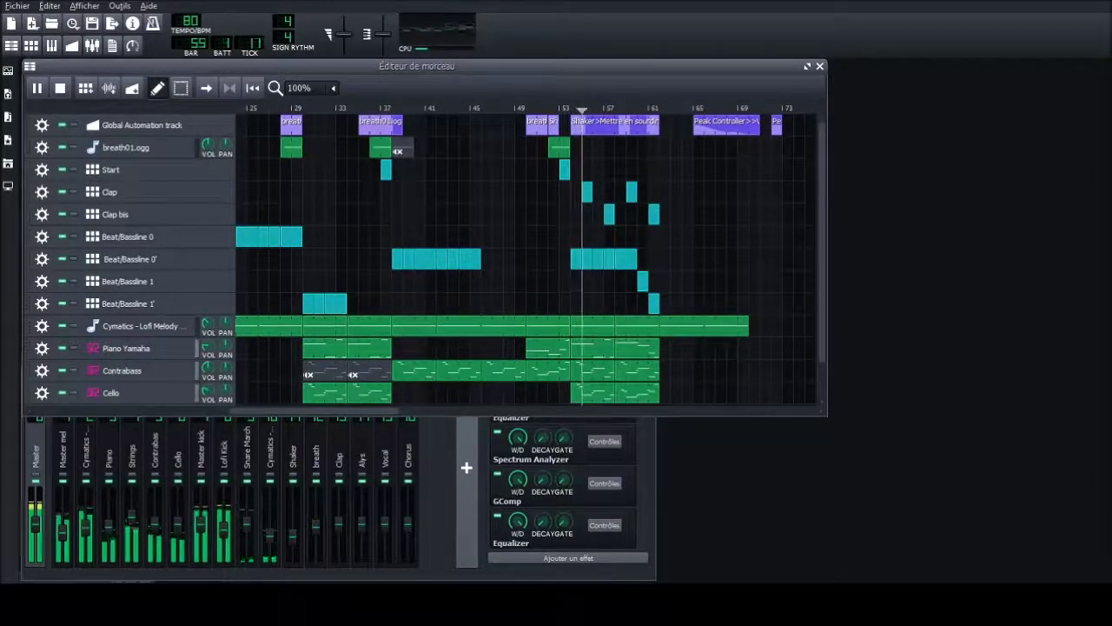
Switch the playback position display from bars and beats to minutes, seconds and milliseconds
left_click(217, 44)
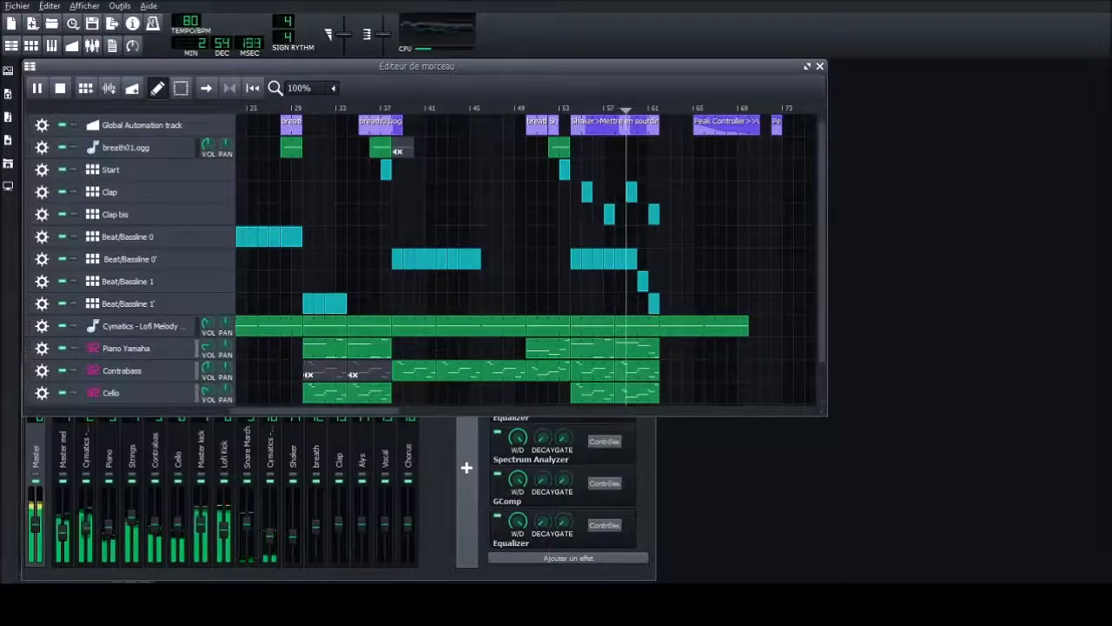
left_click(215, 43)
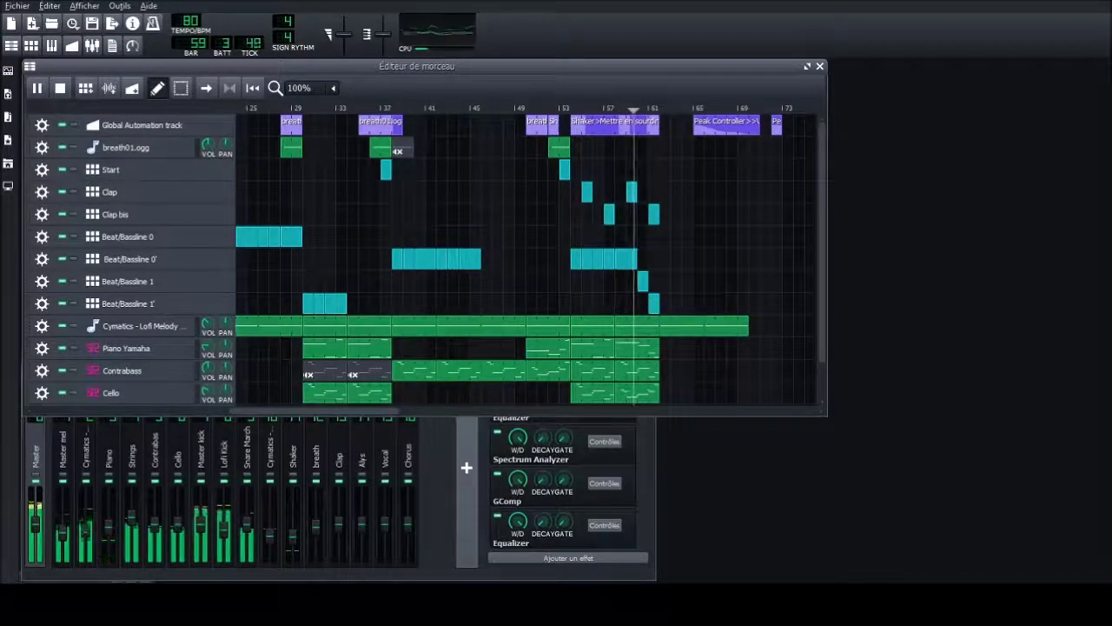
left_click(218, 44)
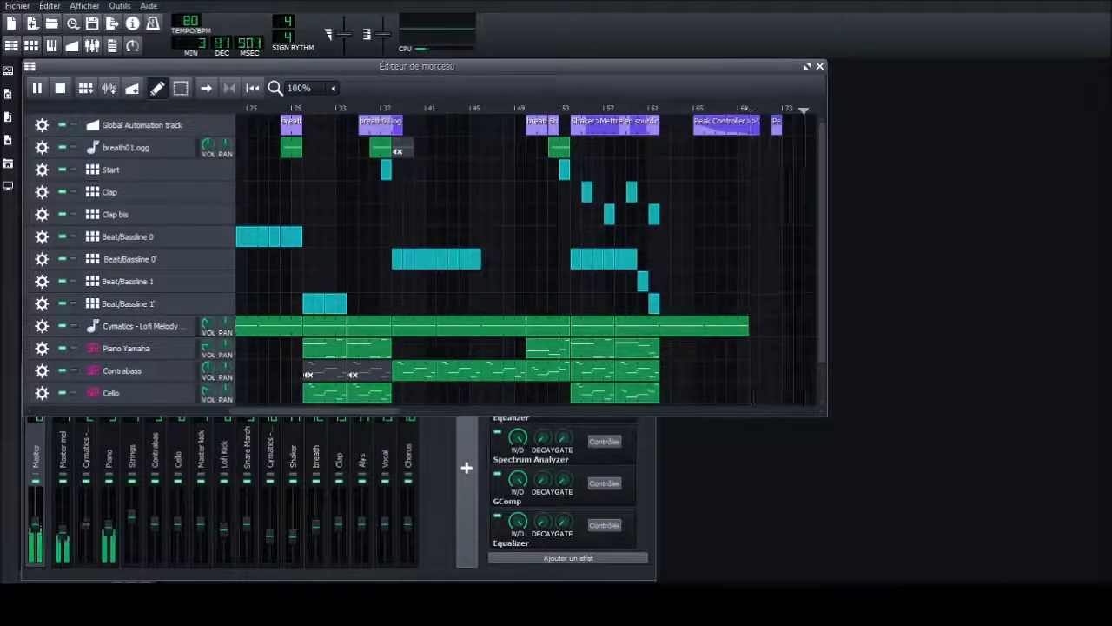
Solo the Alys Singer track, unmute Alys Chorus, and toggle the mute of the Piano mixer channel
scroll(526, 261, "down", 2)
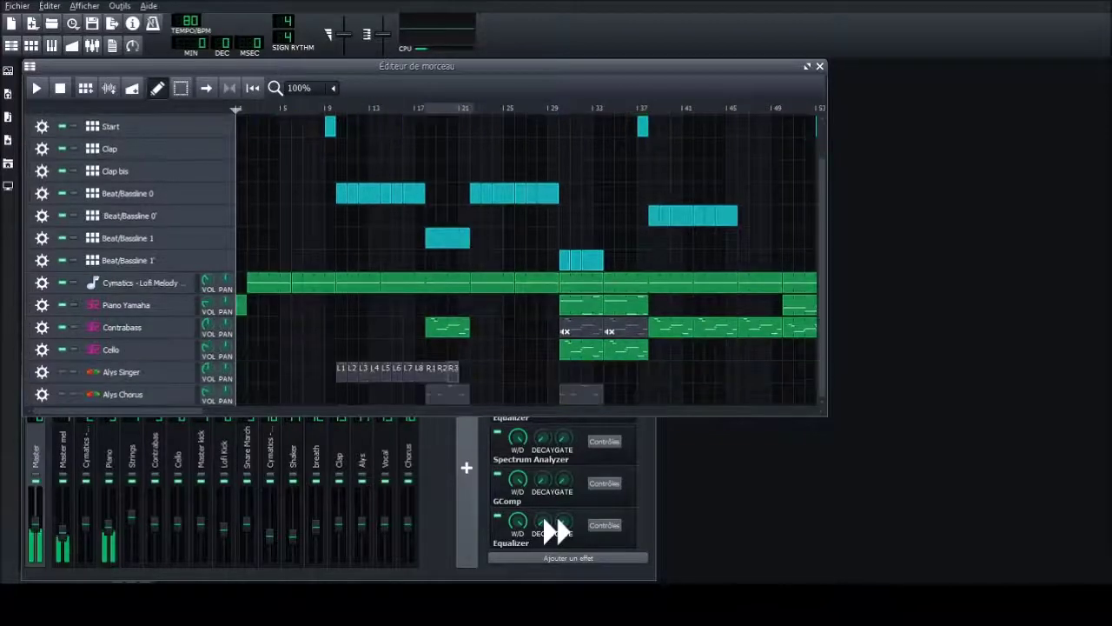
left_click(73, 372)
left_click(62, 394)
left_click(108, 479)
left_click(434, 66)
Open the Alys Singer instrument and show its AlterEgo interface, placed beside the track list
left_click(122, 372)
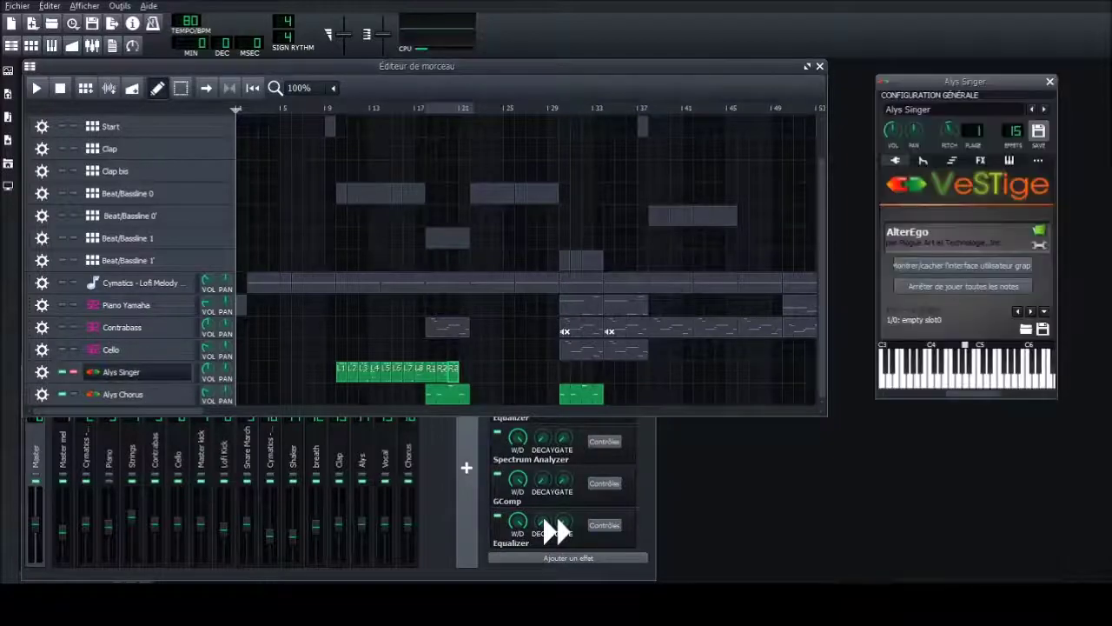
left_click(963, 265)
left_click(963, 265)
left_click(963, 265)
left_click(130, 576)
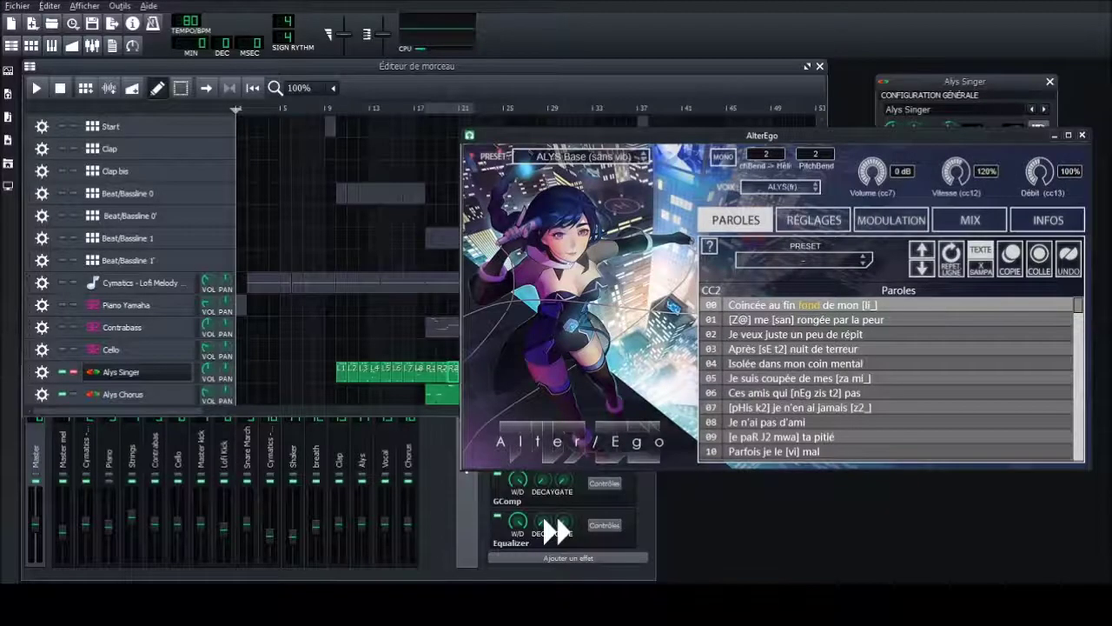
left_click_drag(762, 136, 756, 172)
Mute the Alys Chorus track, then bring the Alys Singer's AlterEgo lyrics back into view
left_click(417, 66)
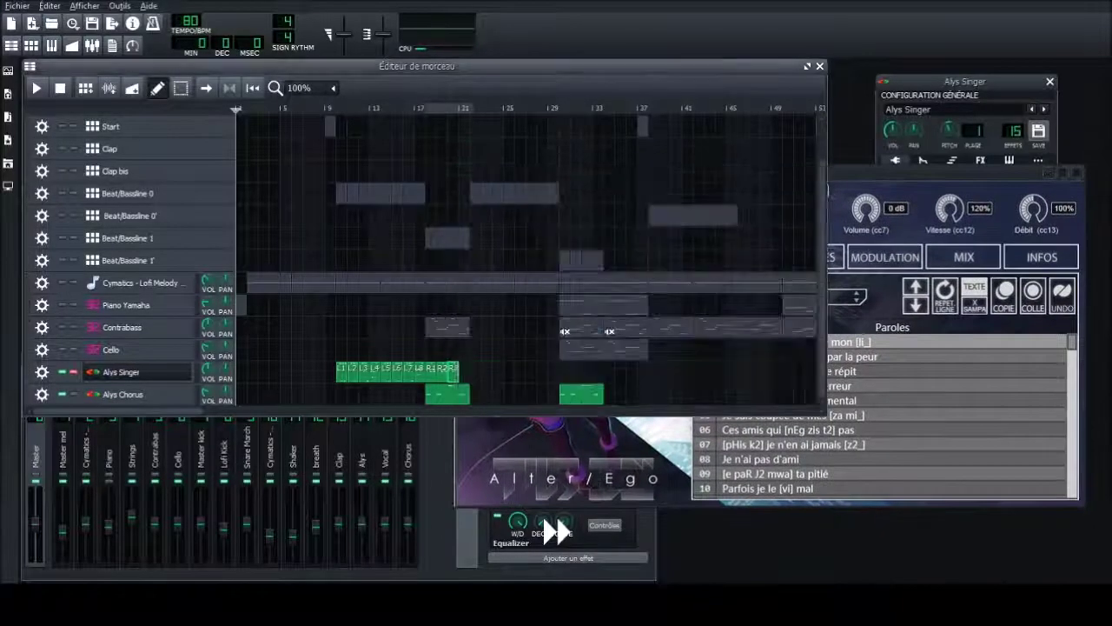
left_click(62, 395)
left_click(938, 172)
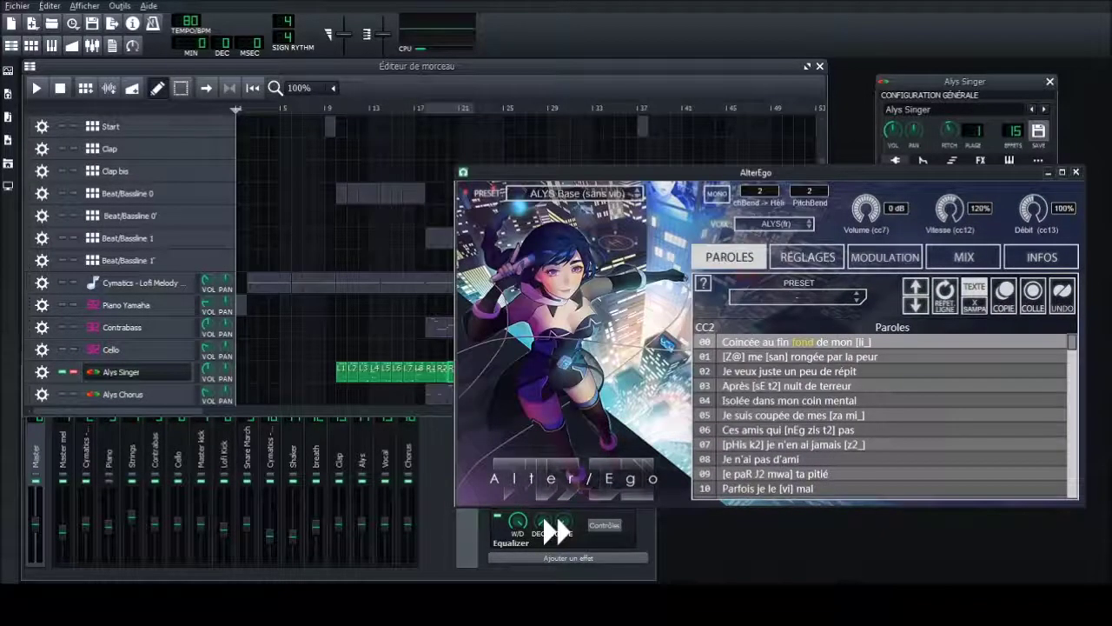
Set the song editor's loop region from about bar 10 to bar 23 and enable looping
left_click(418, 66)
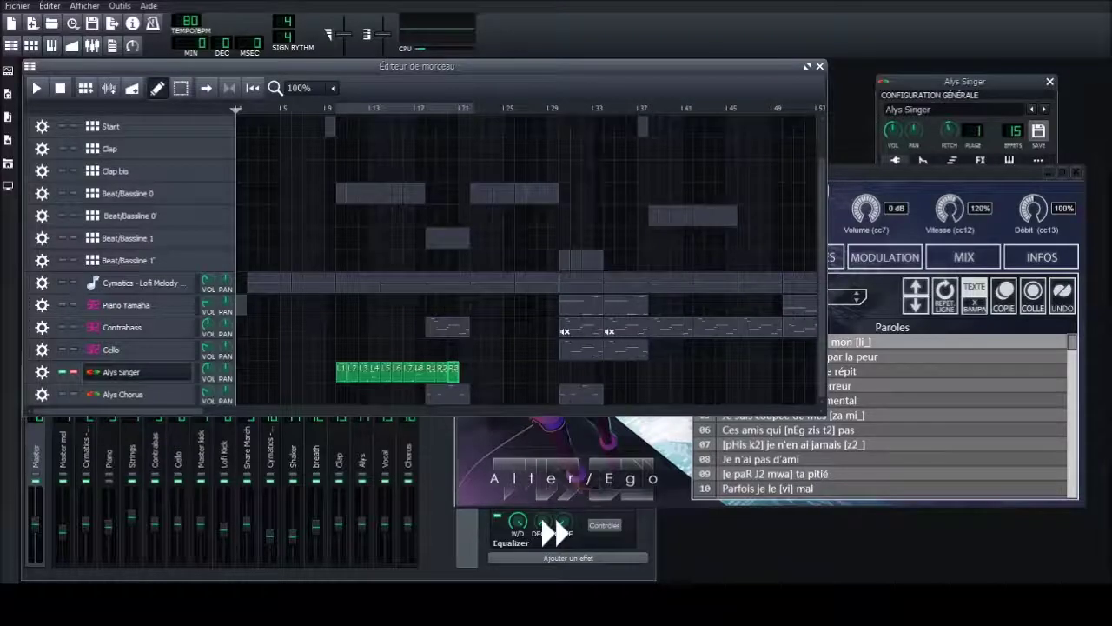
right_click(481, 108)
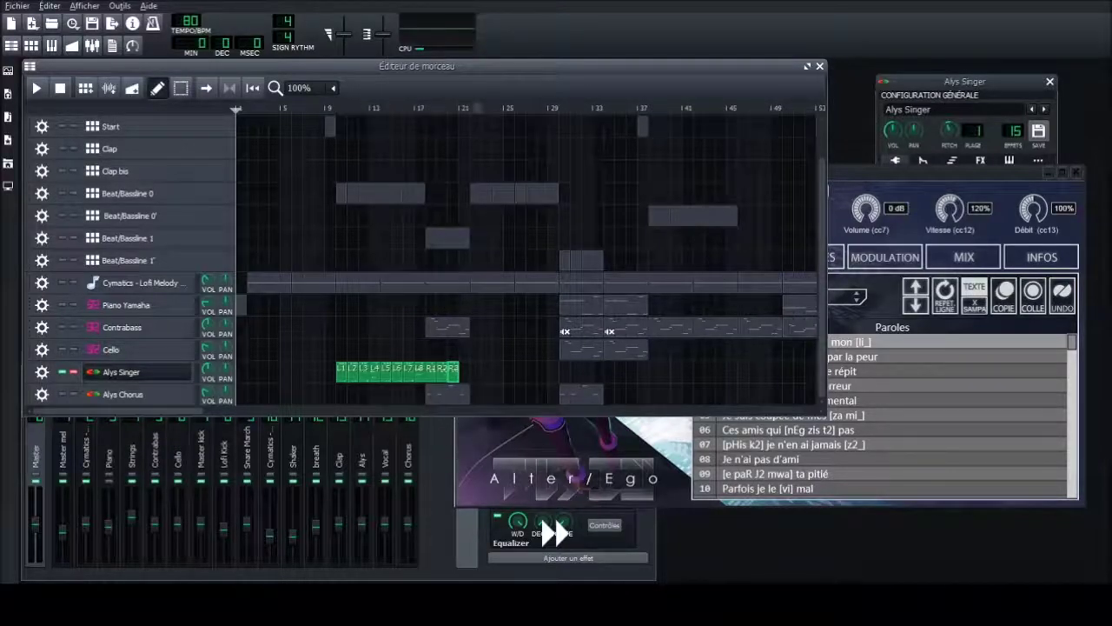
left_click(229, 88)
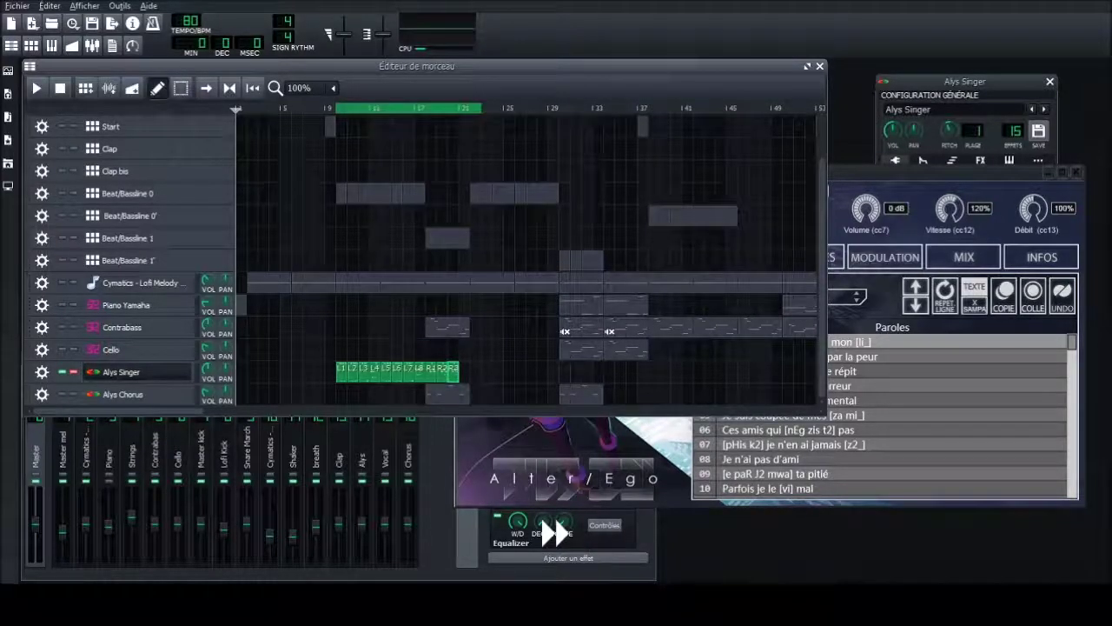
Play the looped Alys Singer part while following its lyrics in AlterEgo, and stop playback at its end
left_click(947, 172)
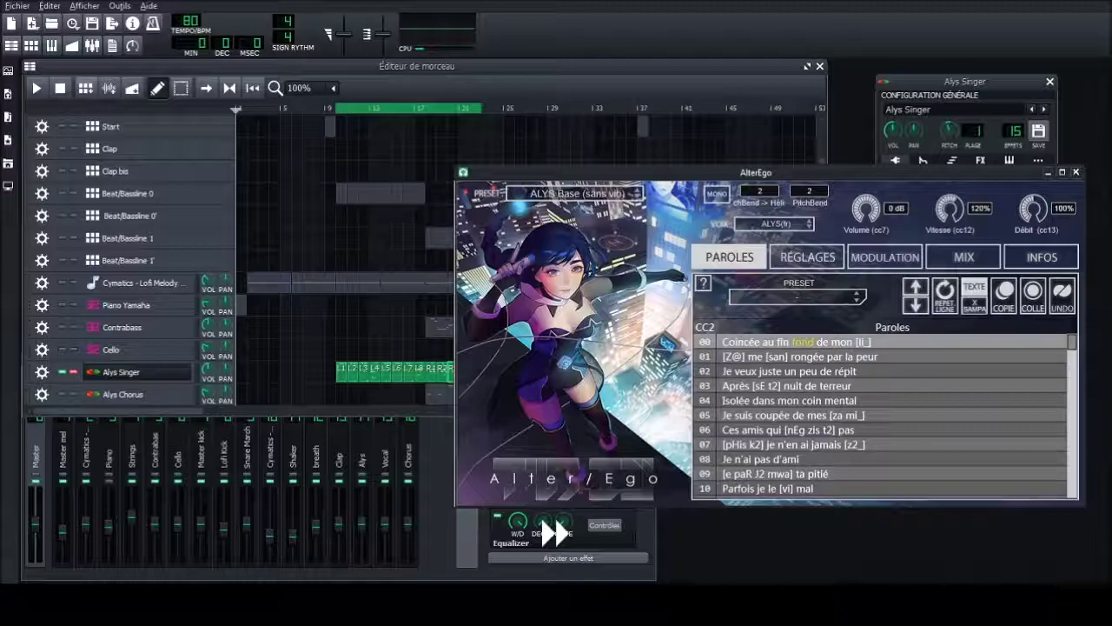
left_click(36, 88)
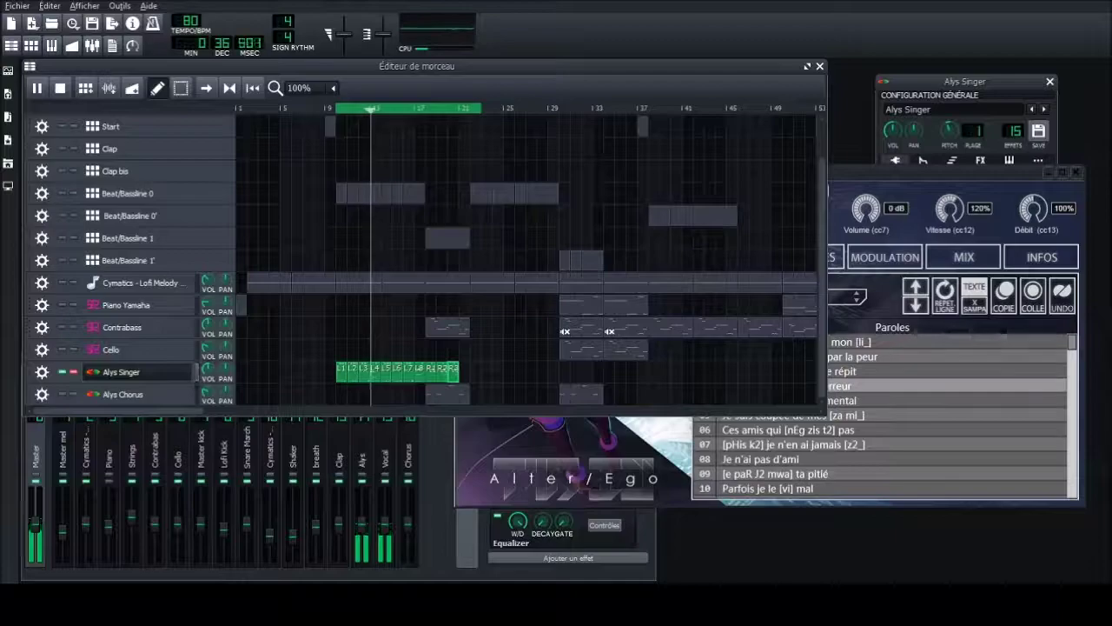
left_click(939, 172)
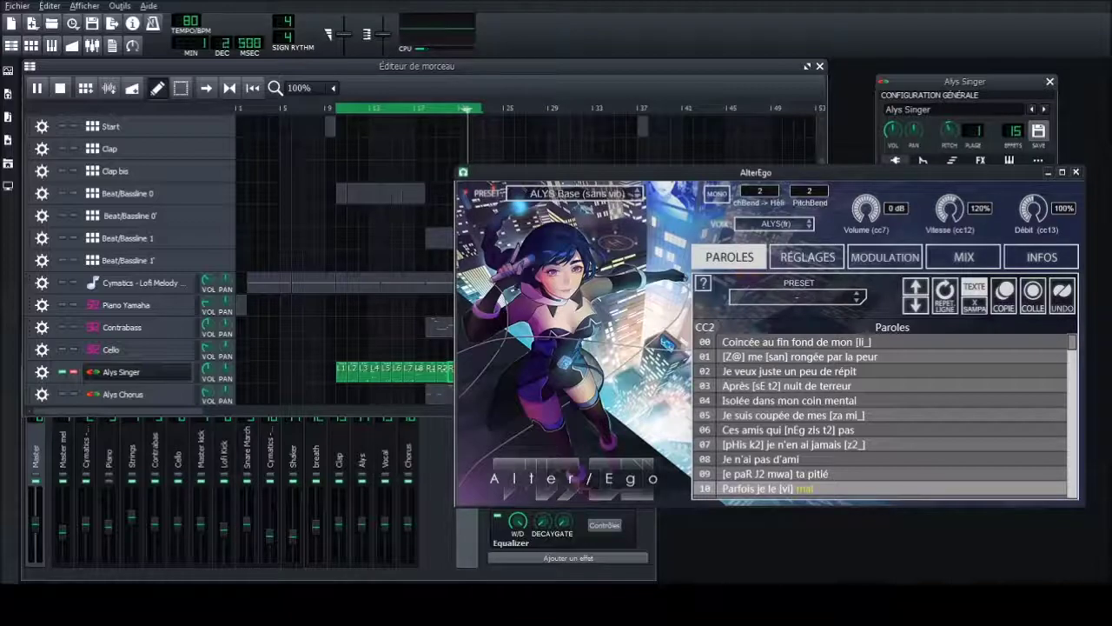
left_click(417, 67)
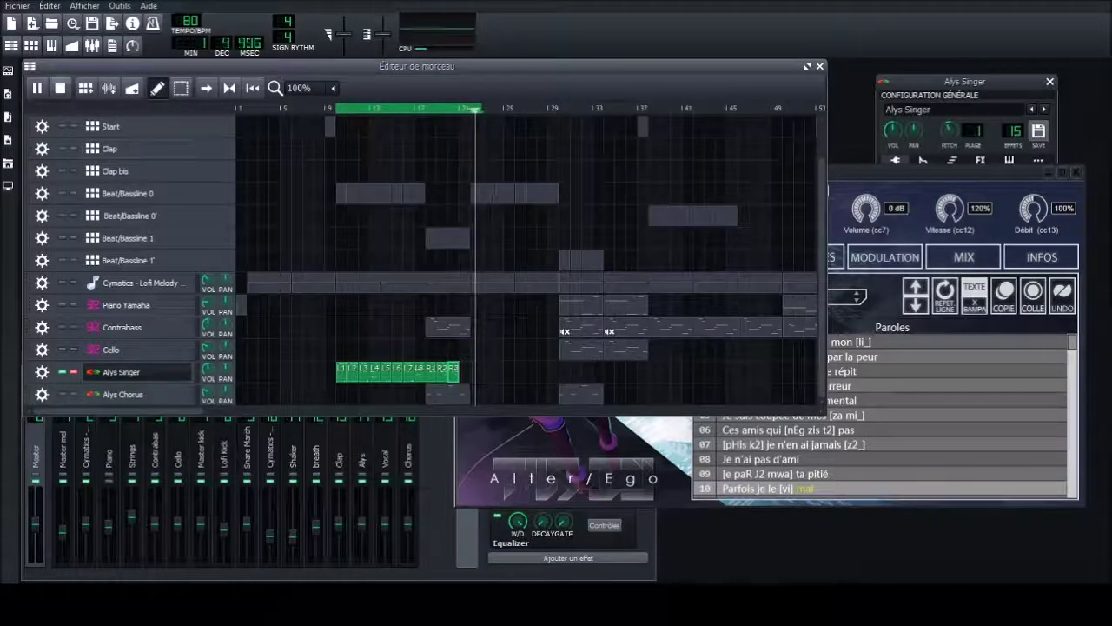
key("space")
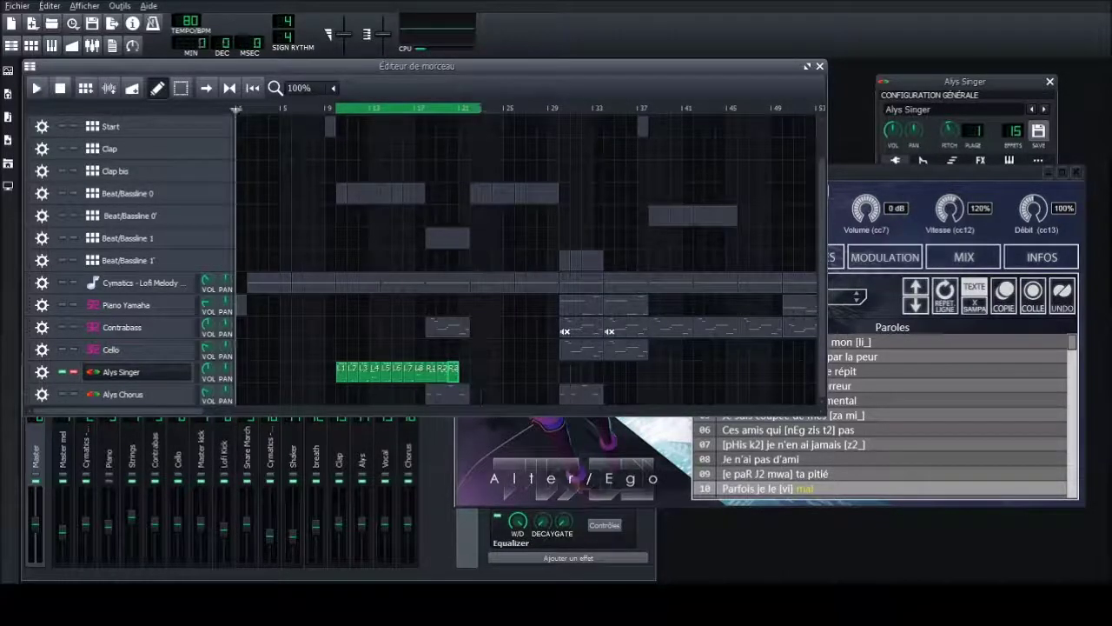
Turn off the Alys Singer solo and place the playhead near bar 17
left_click(73, 372)
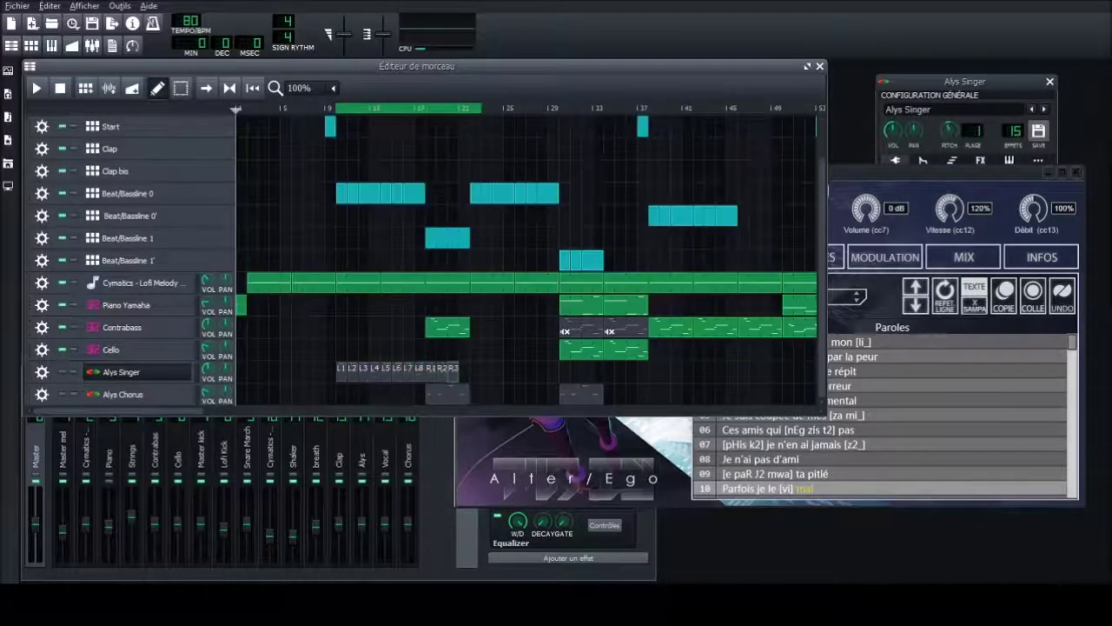
left_click(420, 109)
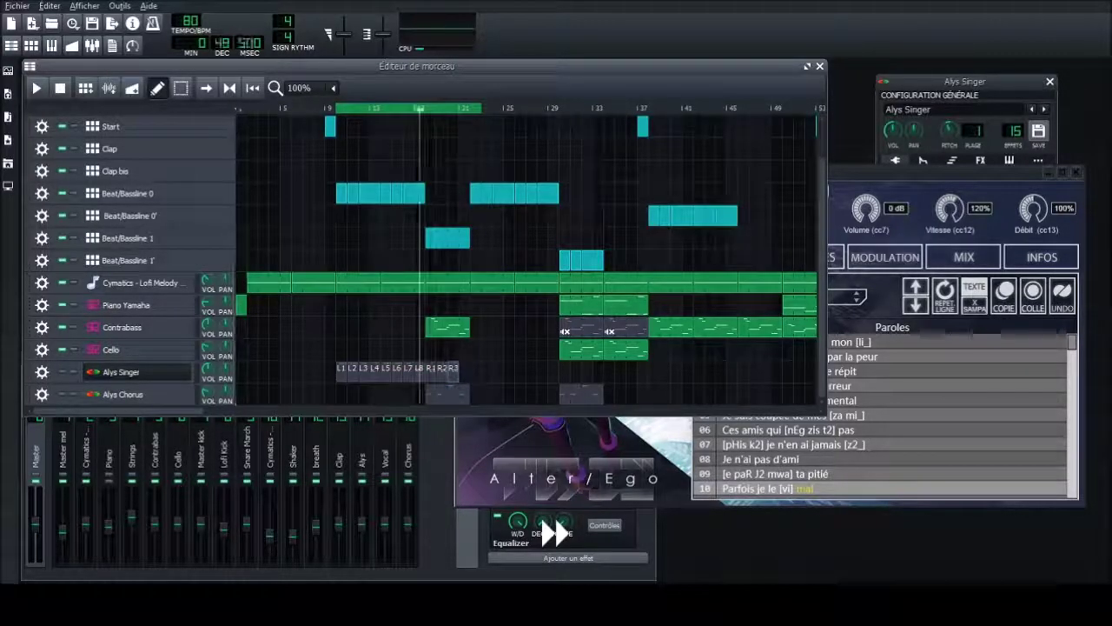
Unmute the Alys Chorus track, open its AlterEgo interface and select the first lyric line "Oui"
left_click(62, 394)
left_click(122, 395)
left_click(910, 449)
left_click(759, 235)
left_click(415, 67)
Start playback, solo the Alys Chorus track while it plays, and stop playback
left_click(36, 87)
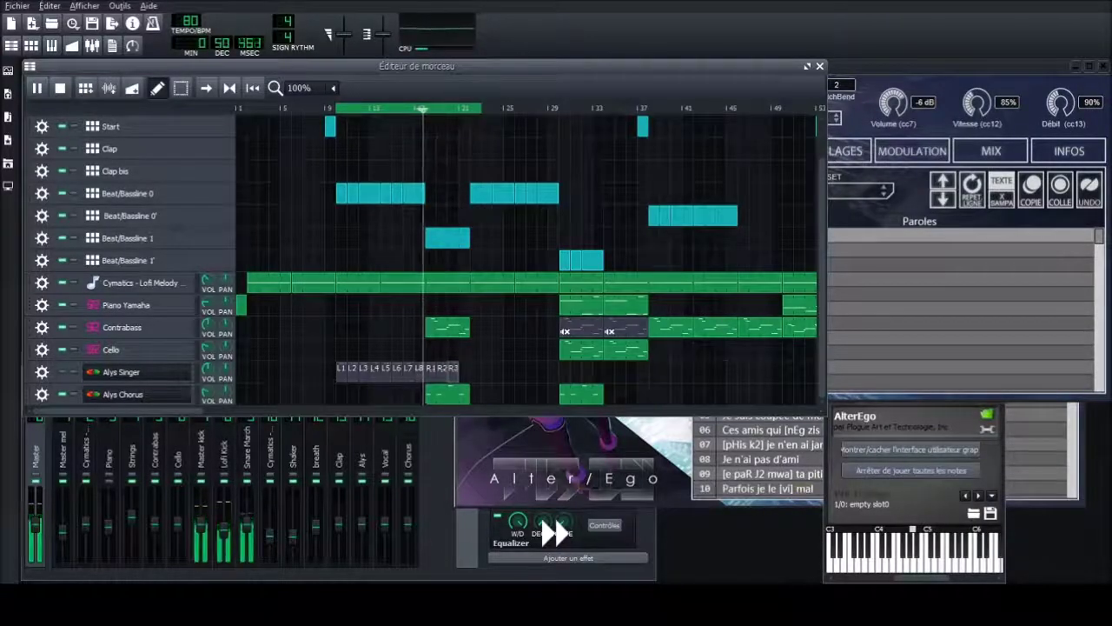
left_click(73, 394)
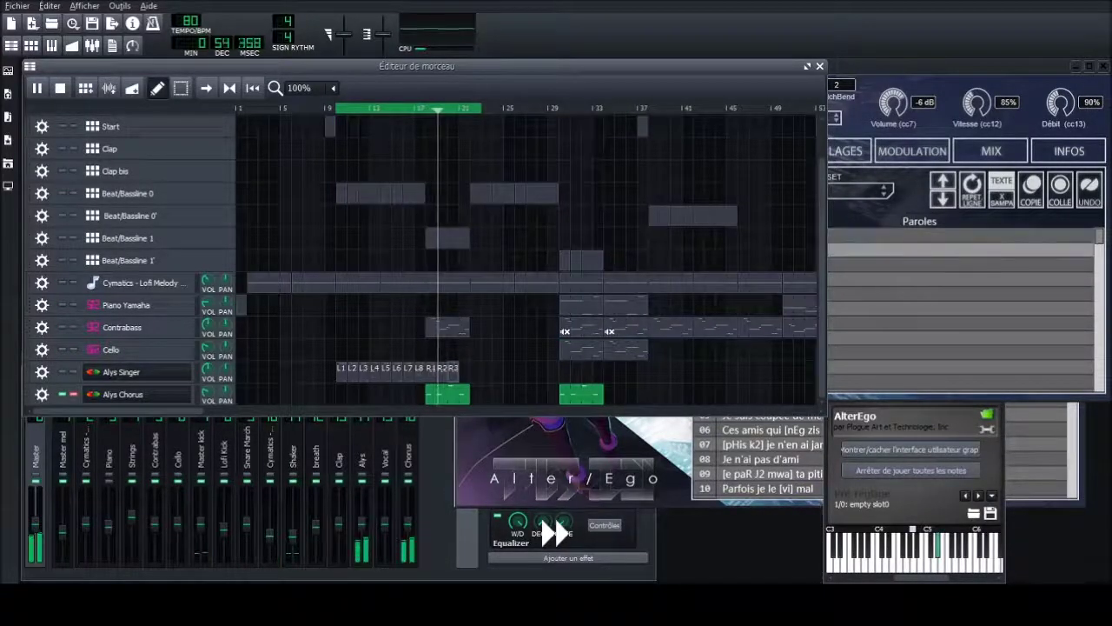
left_click(956, 67)
left_click(60, 88)
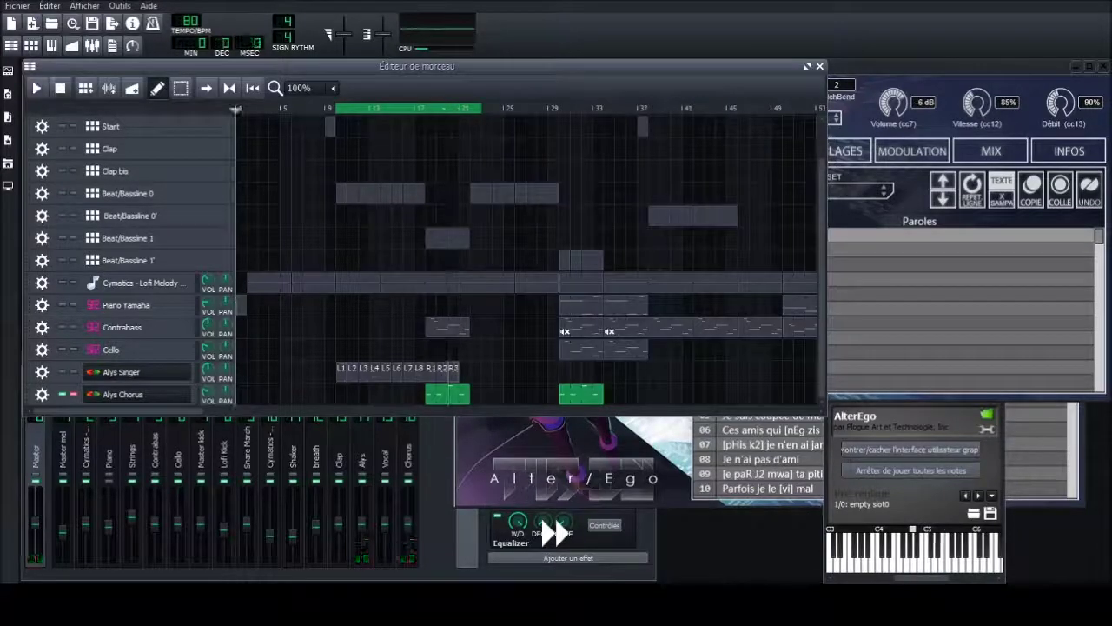
Replay the soloed Alys Chorus part while following its AlterEgo lyrics, and stop playback
left_click(956, 67)
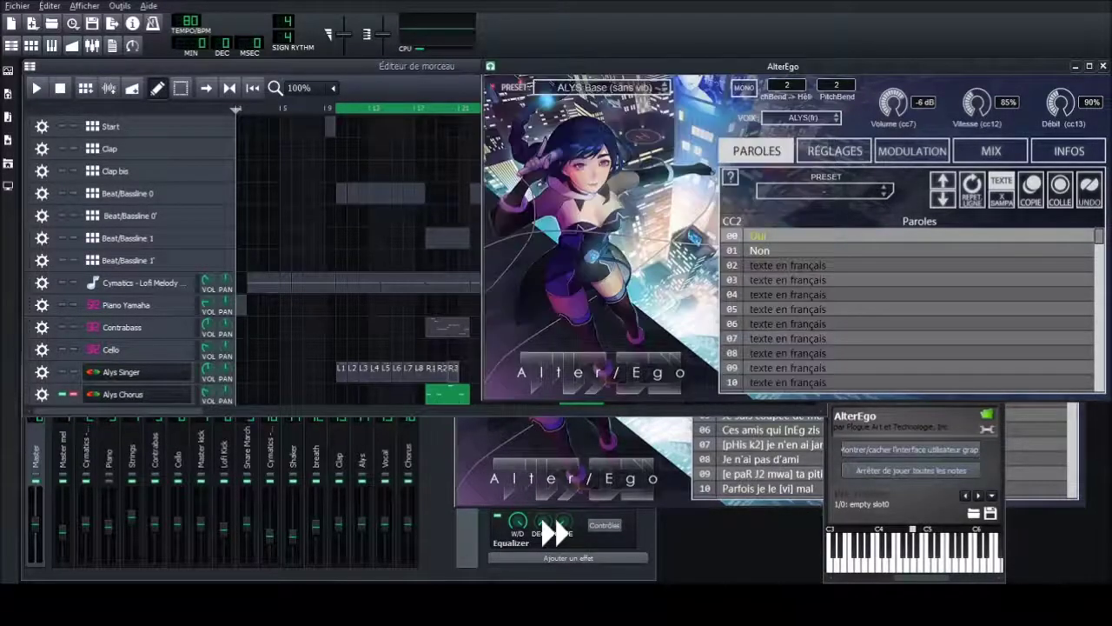
key("space")
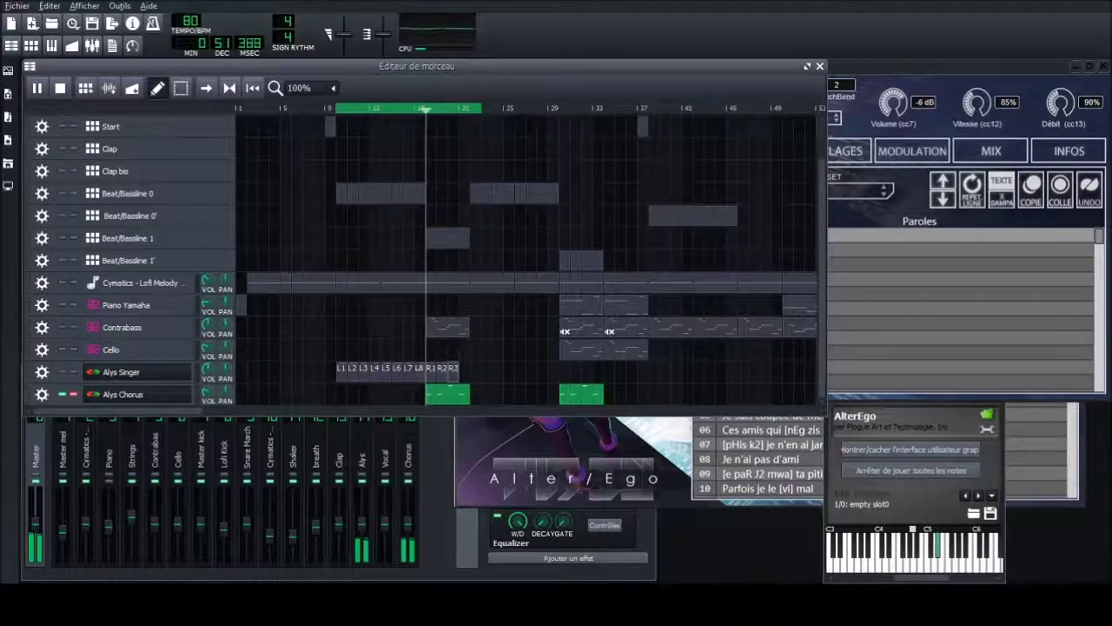
left_click(951, 66)
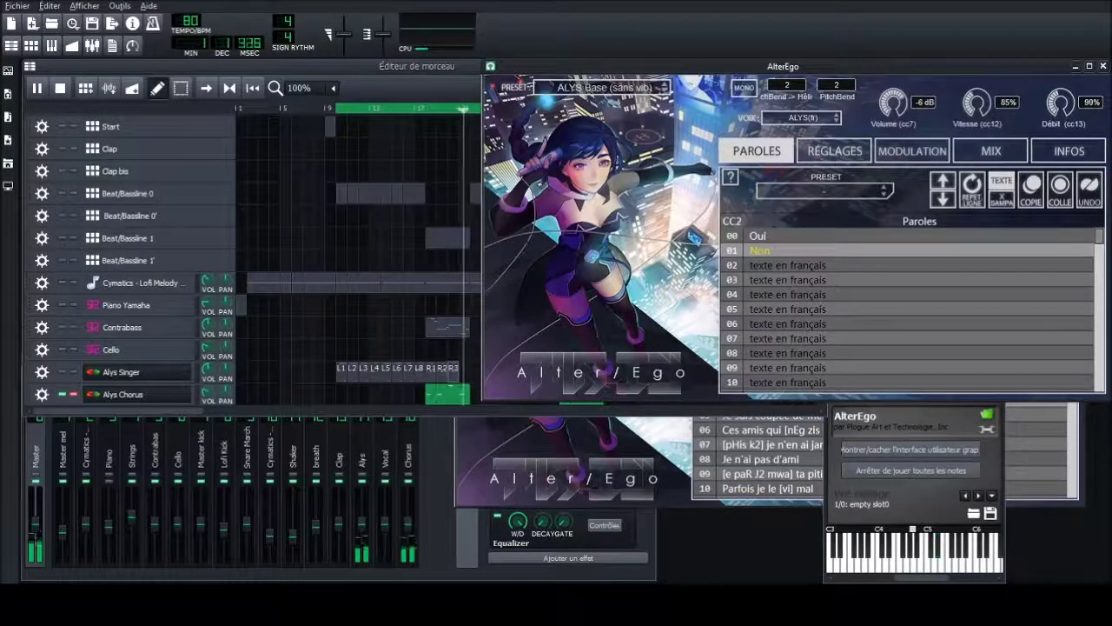
left_click(417, 66)
left_click(60, 87)
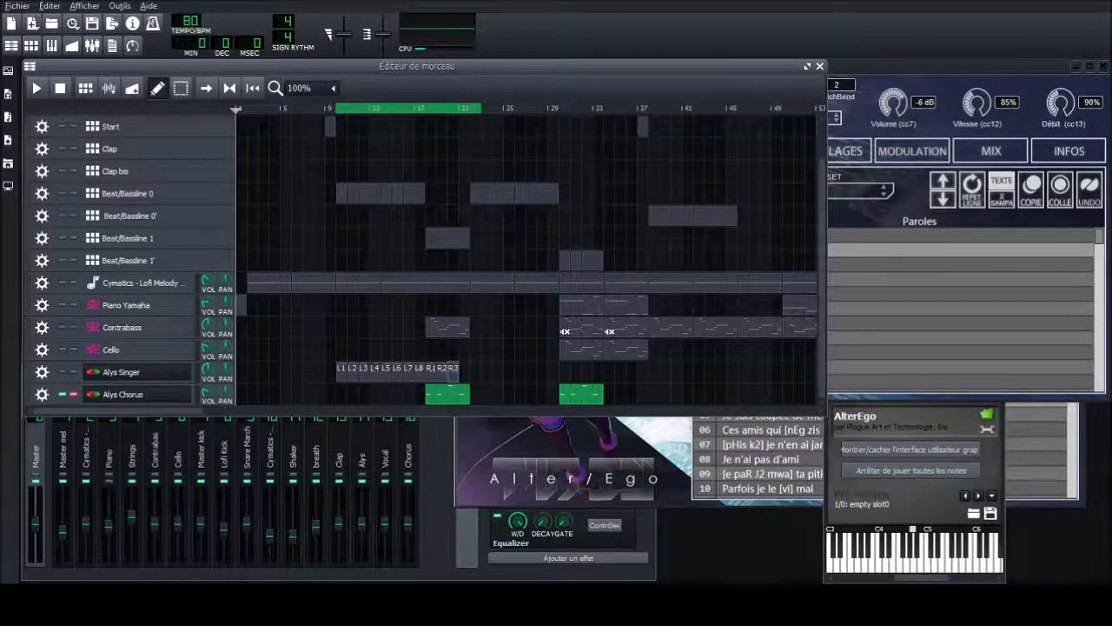
Move the solo from Alys Chorus to Alys Singer and leave the Alys Chorus track unmuted
left_click(73, 394)
left_click(62, 394)
left_click(73, 372)
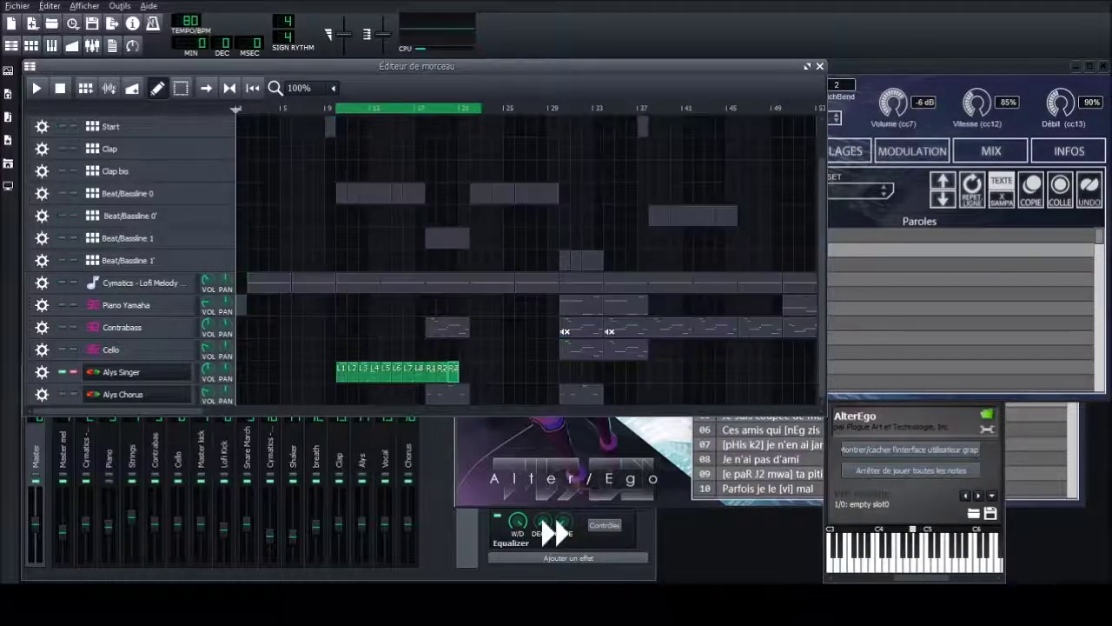
left_click(62, 394)
Select the lyric line "Oui" in the chorus's AlterEgo and bring the Alys Singer's AlterEgo to the front
left_click(956, 66)
left_click(782, 235)
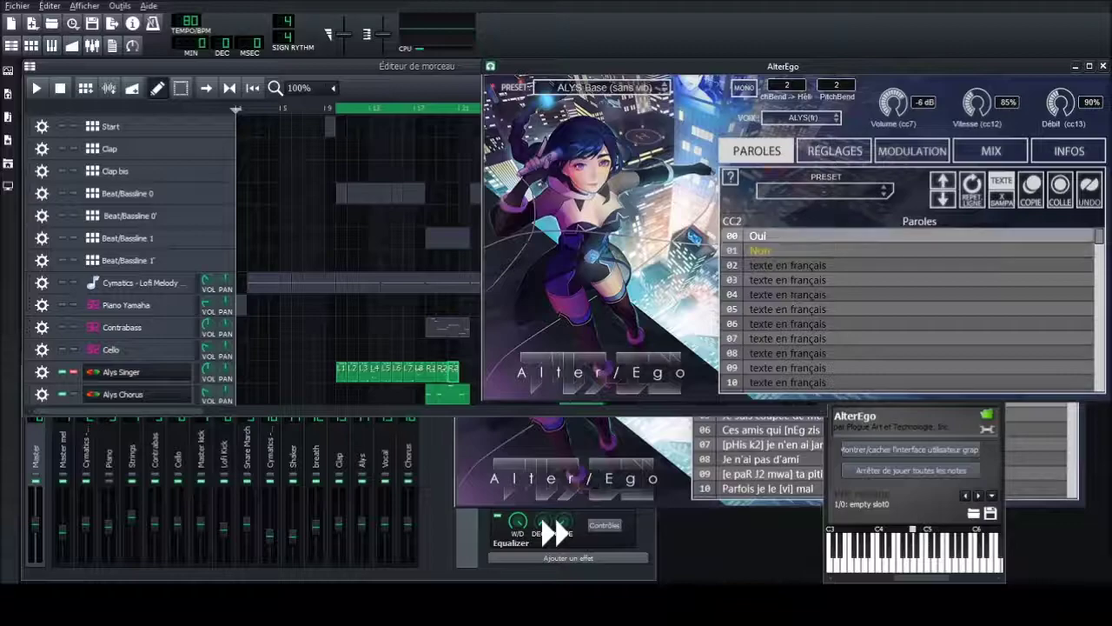
left_click(591, 452)
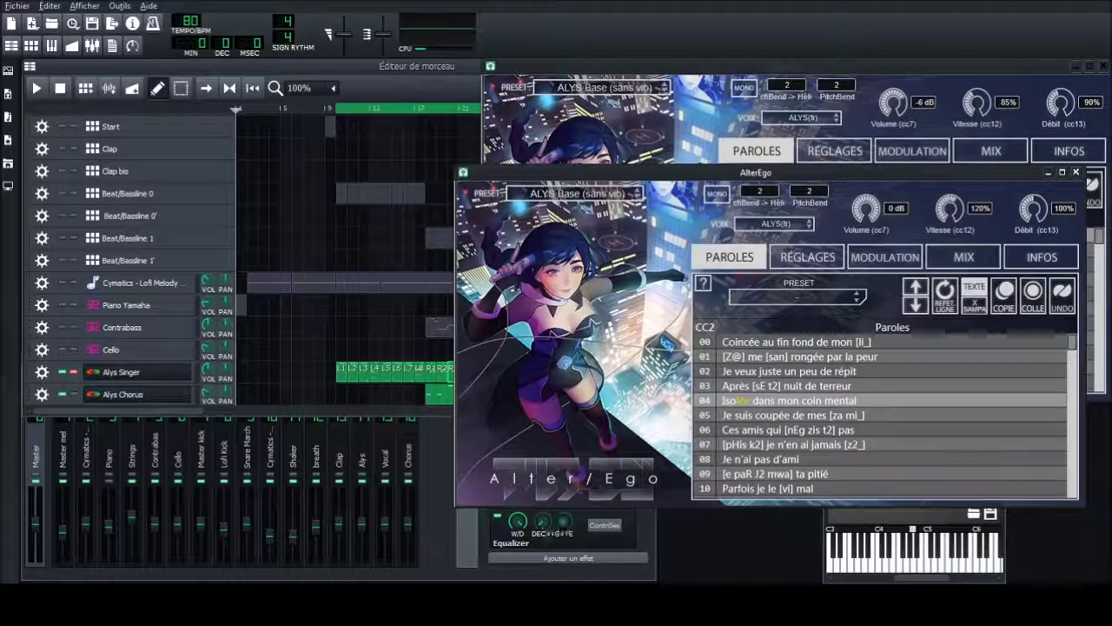
Play both Alys tracks together and open the controls of the Master channel's first Equalizer
left_click(36, 88)
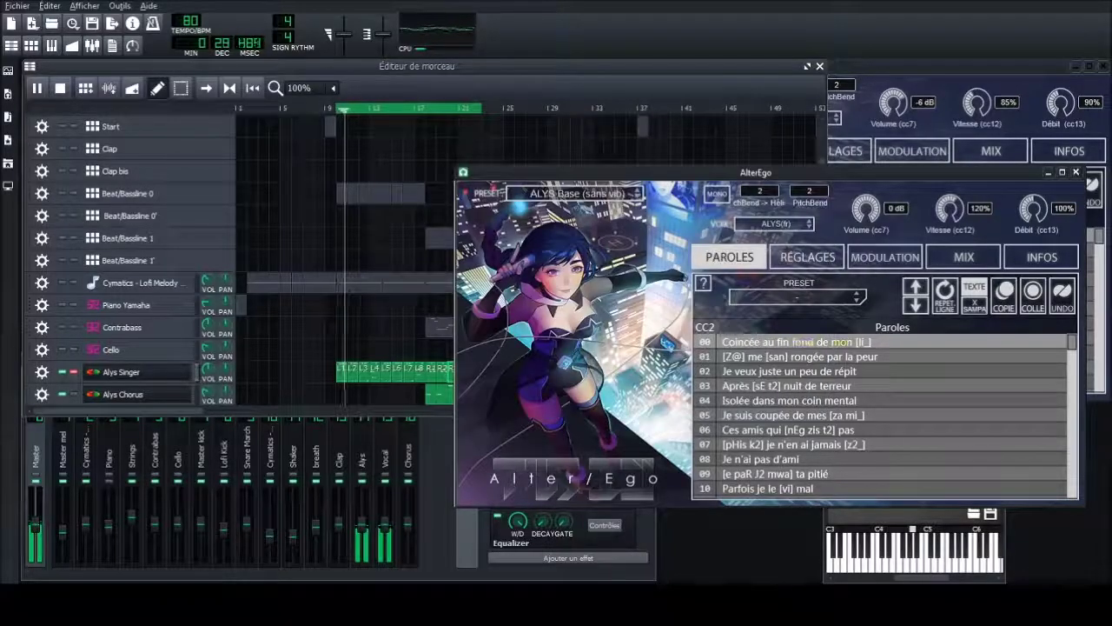
mouse_move(731, 172)
left_mouse_down()
mouse_move(447, 203)
mouse_move(430, 143)
mouse_move(664, 164)
mouse_move(712, 181)
left_mouse_up()
left_click(439, 539)
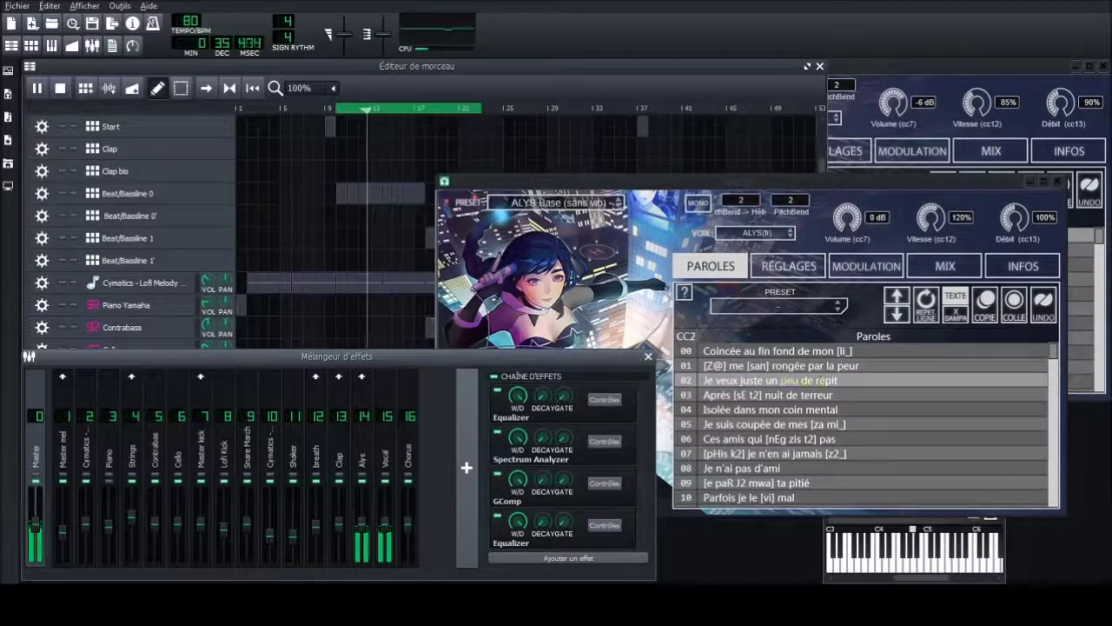
left_click(605, 399)
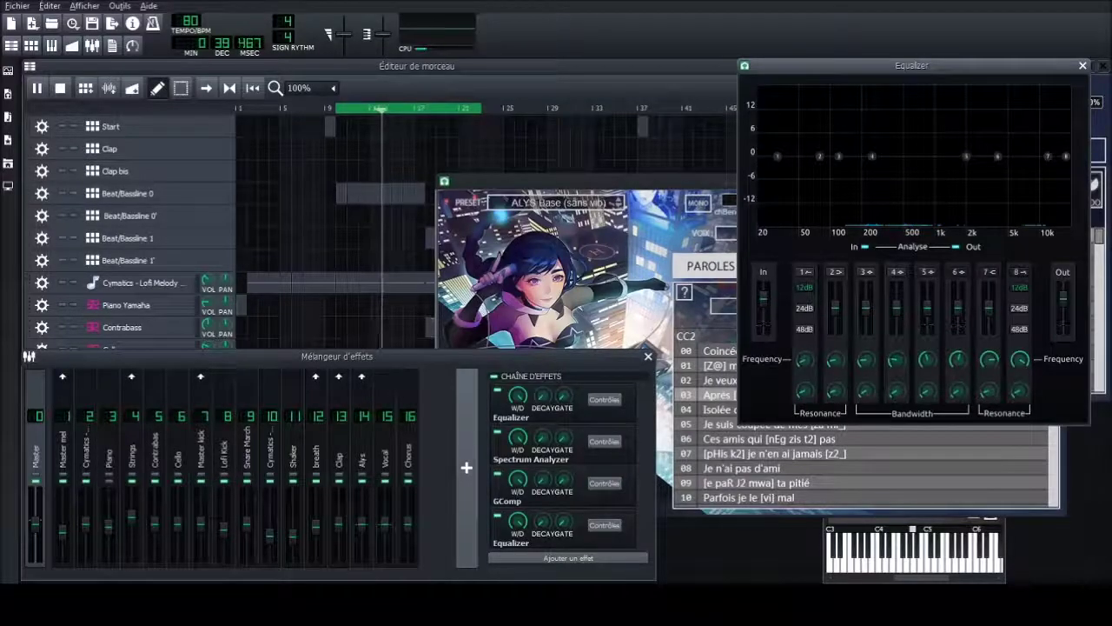
Close the Equalizer, watch the Master's Spectrum Analyzer with and without linear spectrum during playback, close it and stop the song
left_click(1083, 66)
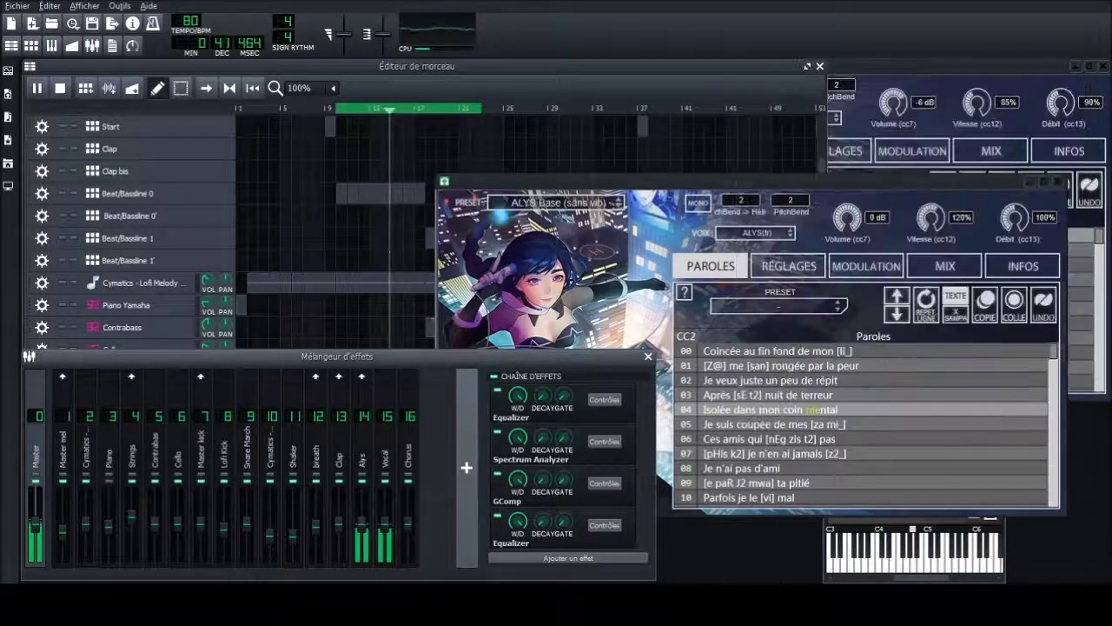
left_click(605, 441)
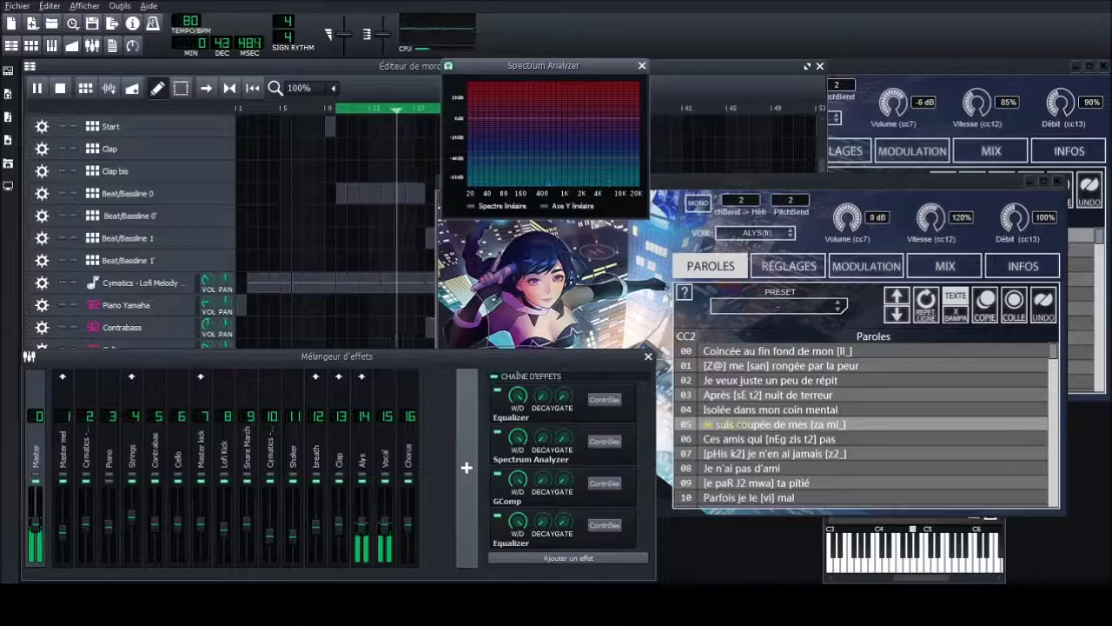
left_click_drag(543, 67, 161, 183)
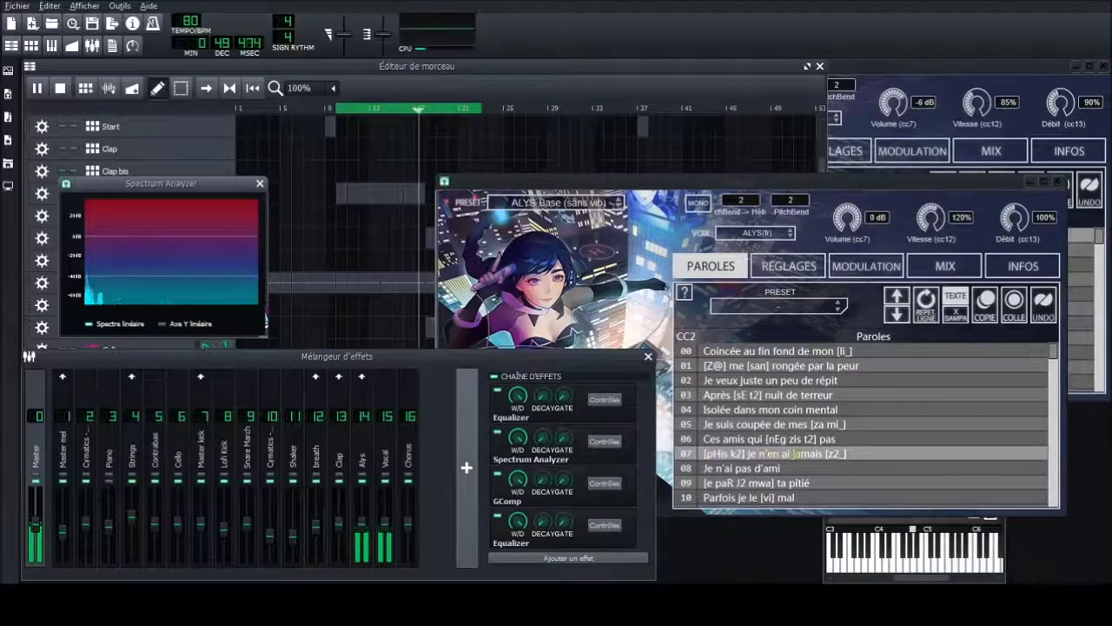
left_click(90, 325)
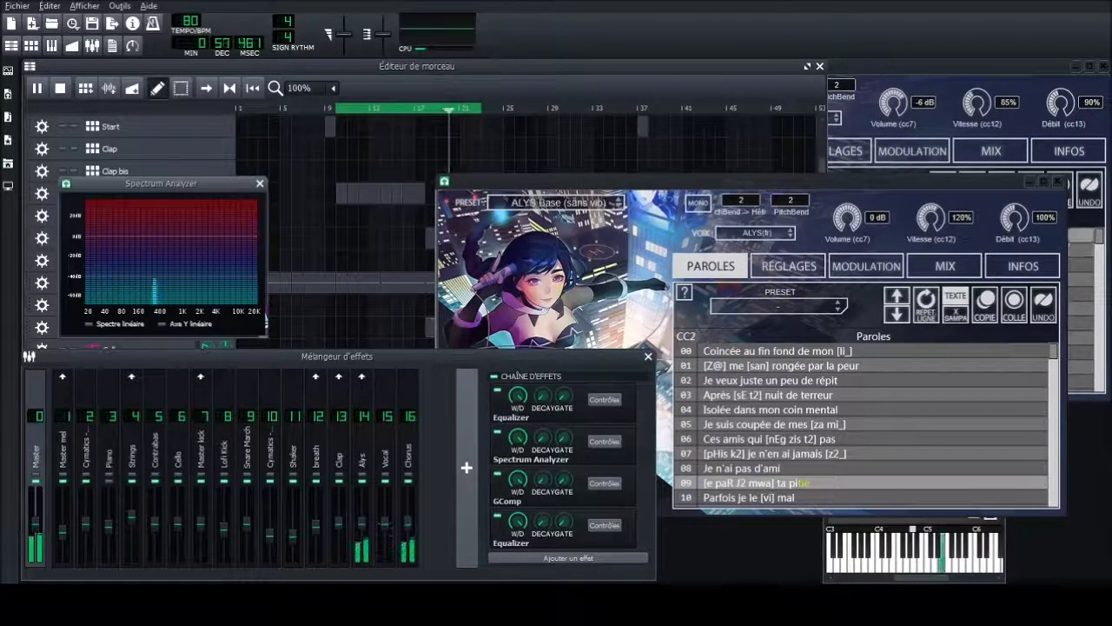
left_click(260, 184)
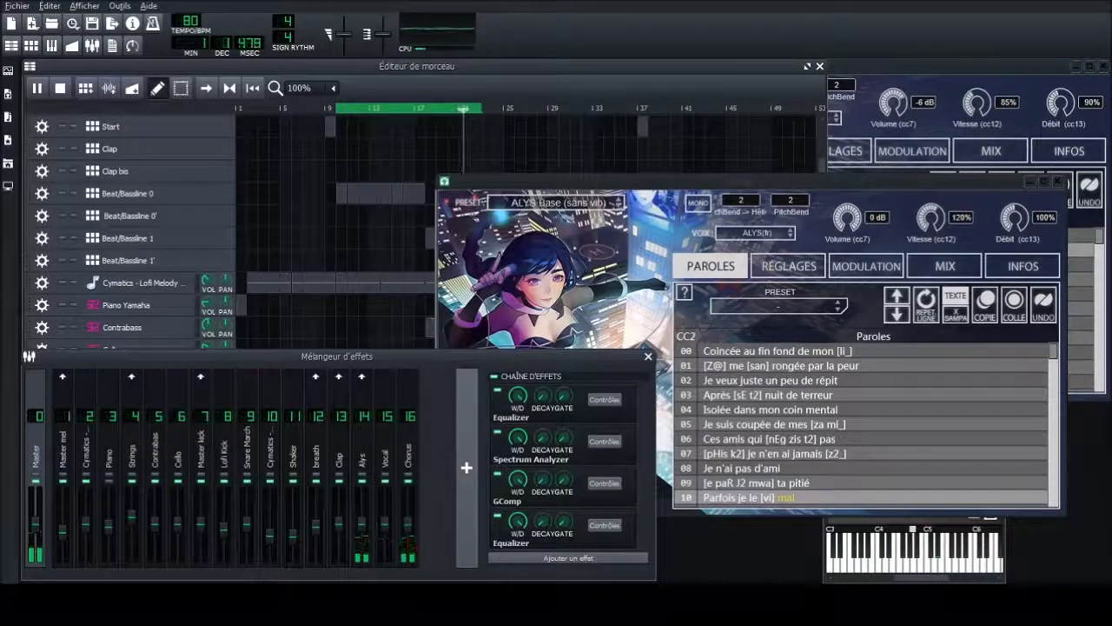
left_click(59, 88)
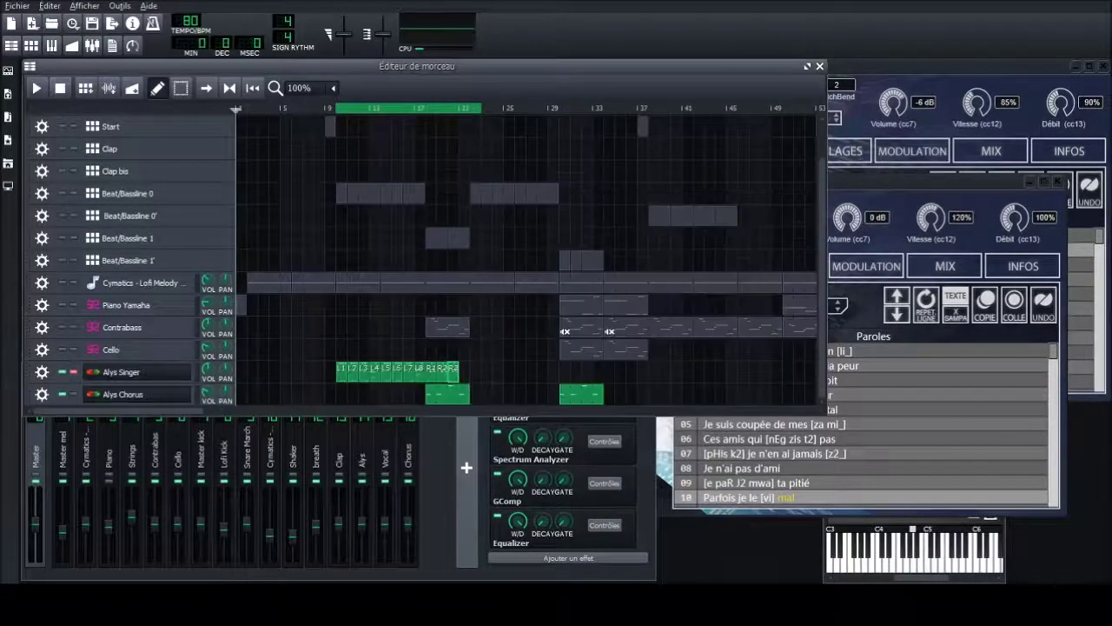
Bring the two AlterEgo windows forward in turn and close the Alys Chorus one
left_click(929, 182)
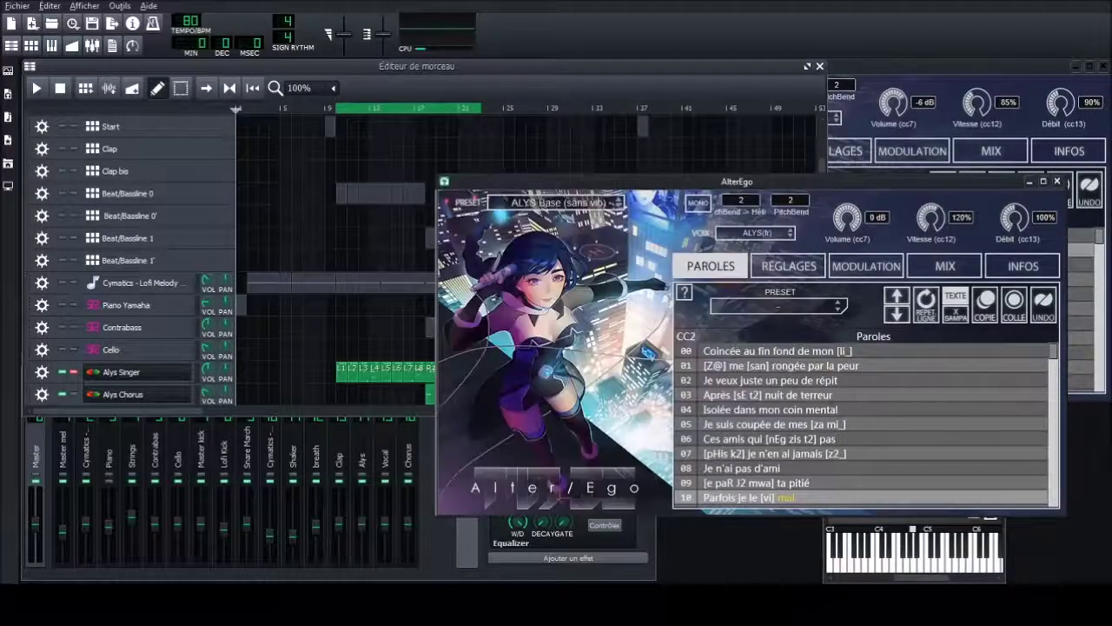
left_click_drag(947, 67, 935, 73)
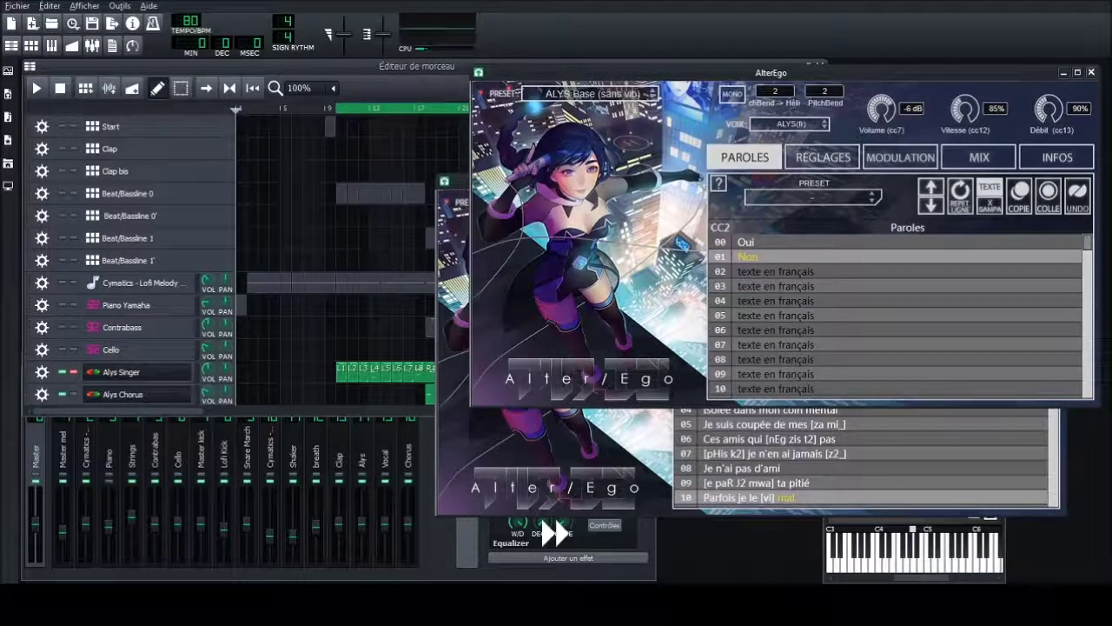
left_click(1091, 72)
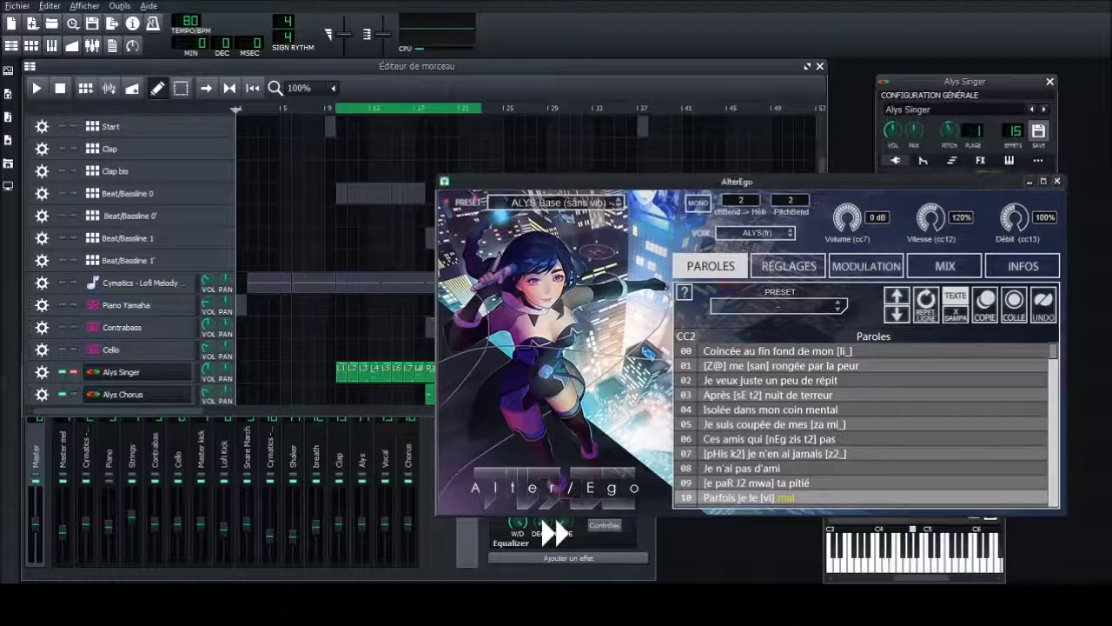
Enter the lyric "Ne me juge pas" on line 11 of the Alys Singer's AlterEgo
scroll(866, 424, "down", 20)
scroll(866, 424, "up", 20)
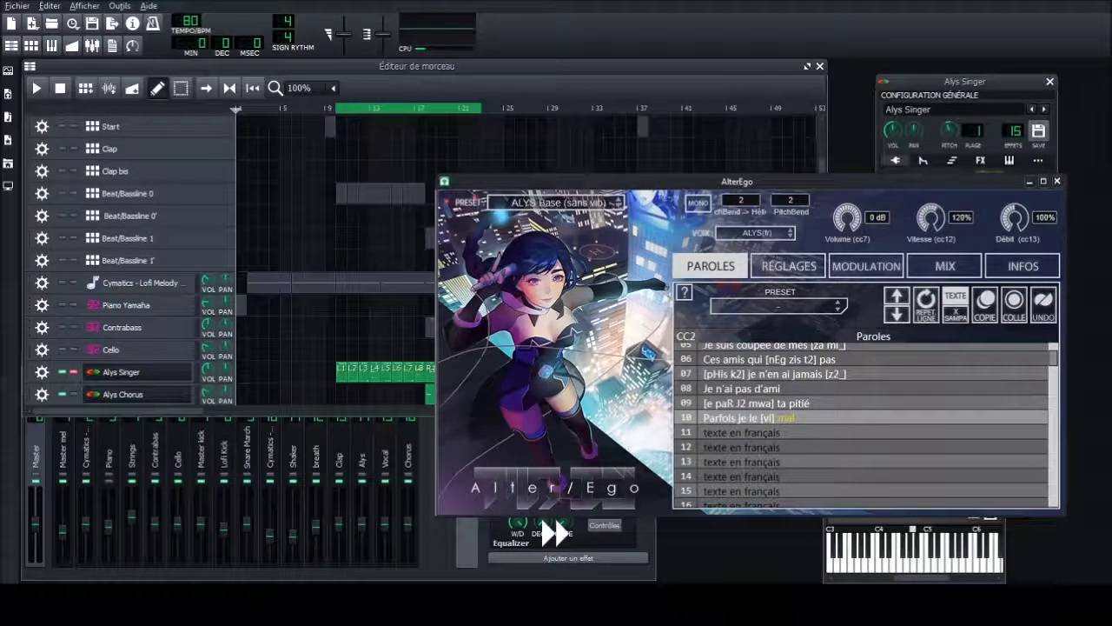
left_click(755, 432)
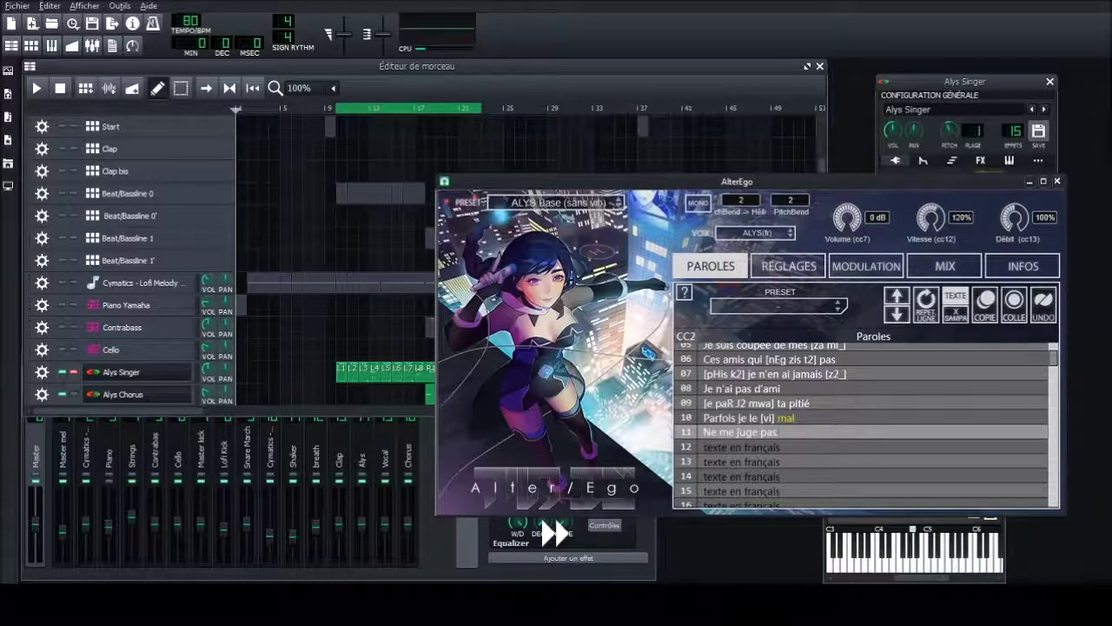
Add a clip named R4 after the last Alys Singer clip and look at its piano roll
left_click_drag(737, 181, 761, 194)
left_click(643, 67)
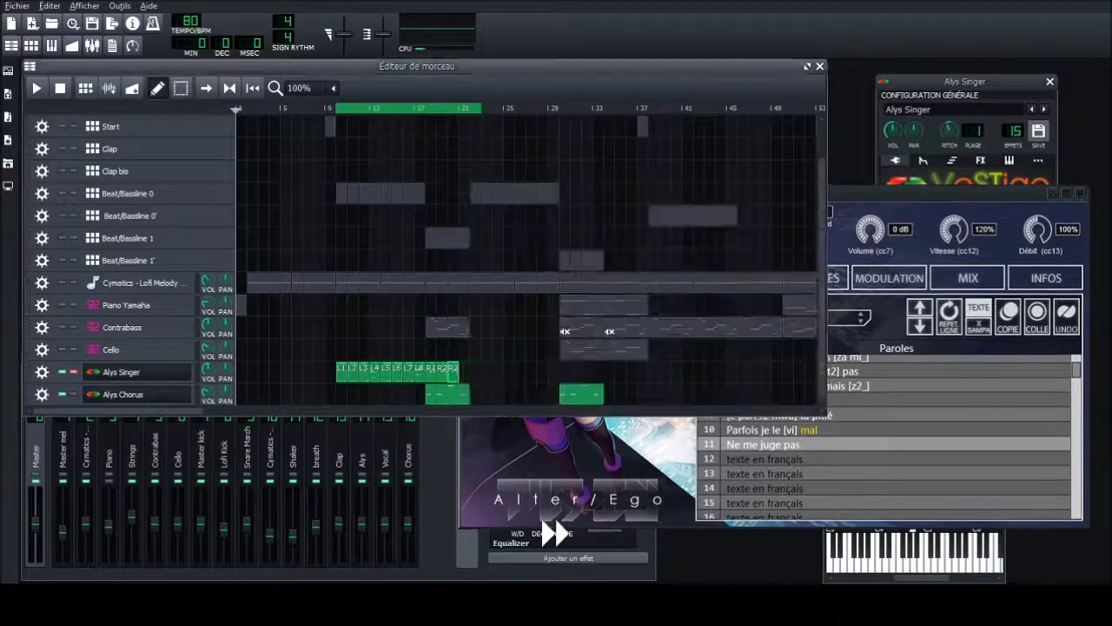
double_click(465, 374)
left_click(624, 188)
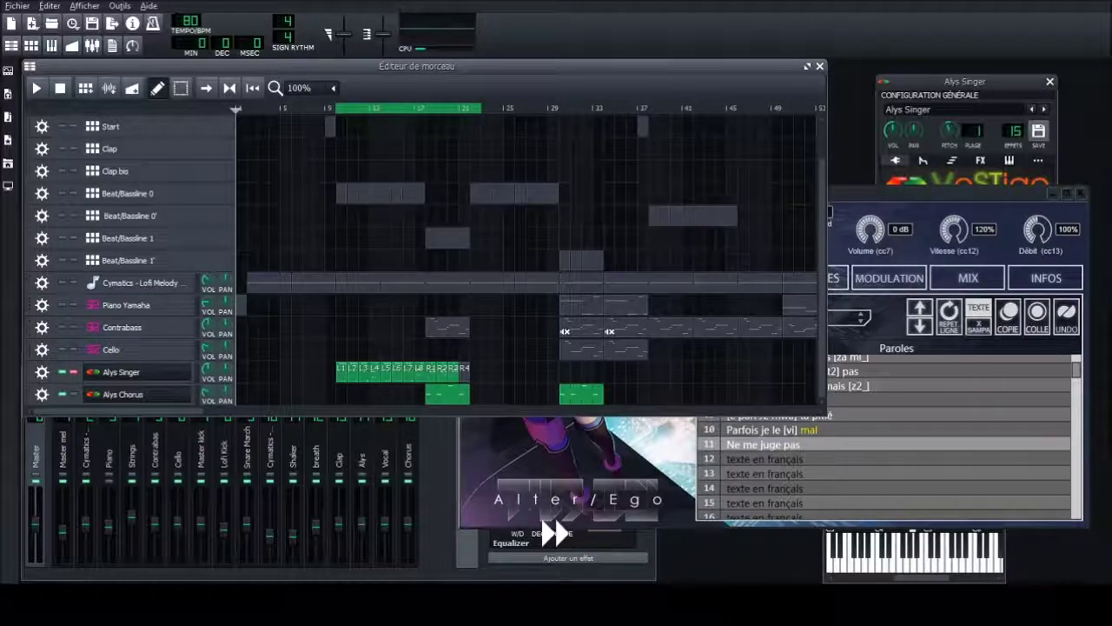
double_click(465, 374)
left_click_drag(486, 189, 549, 188)
left_click(687, 189)
Open clip R1 in the piano roll and play it with lyric line 08, "Je n'ai pas d'ami"
double_click(447, 393)
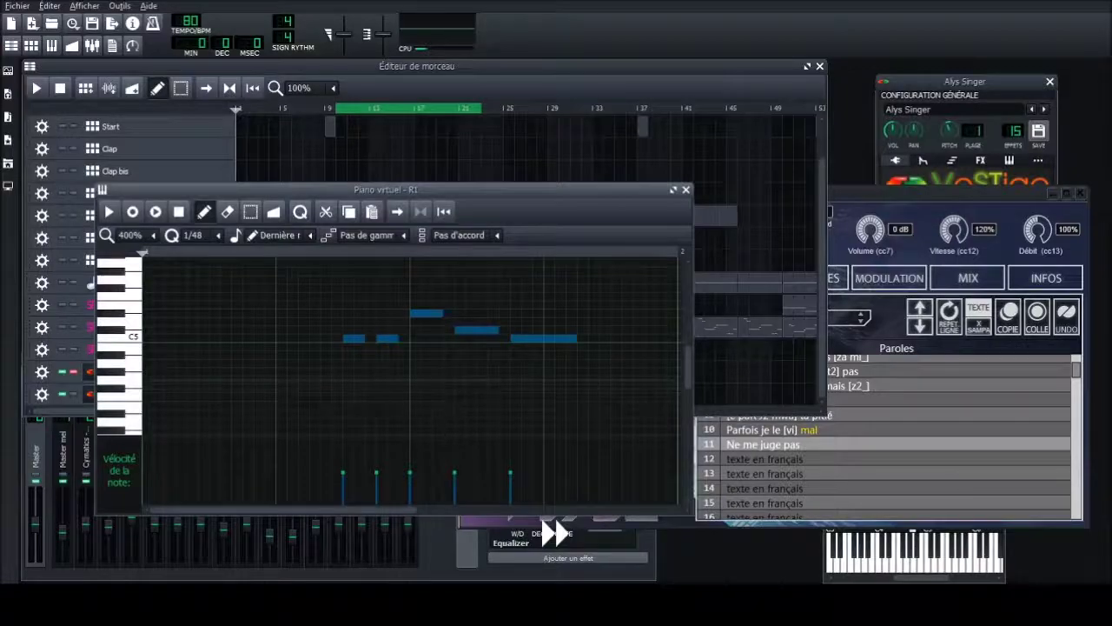
left_click(938, 193)
left_click(765, 400)
left_click(386, 189)
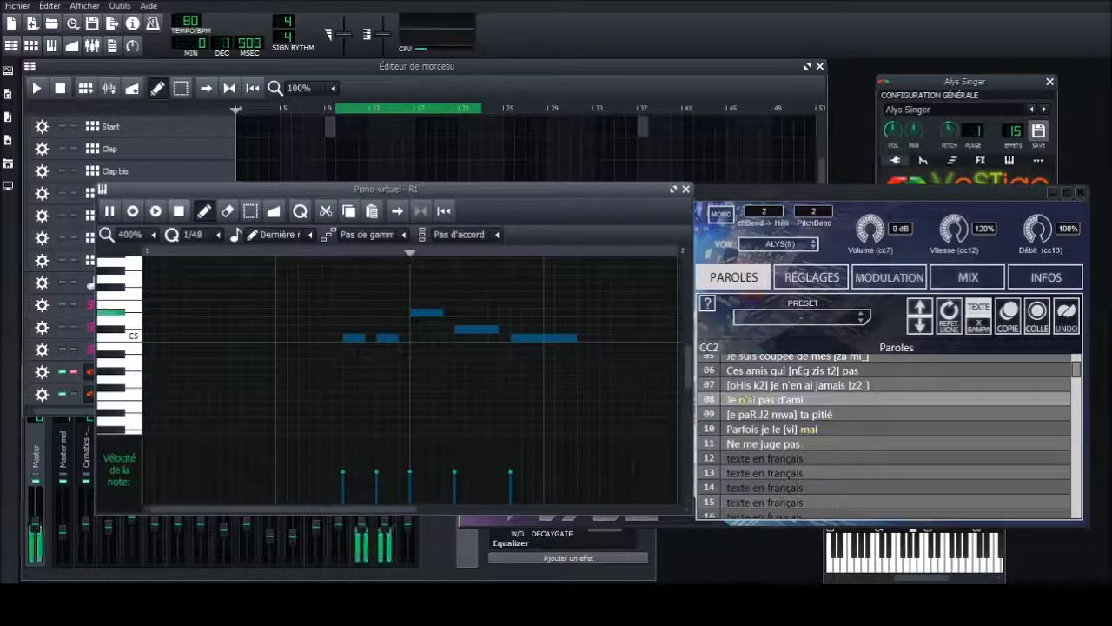
key("space")
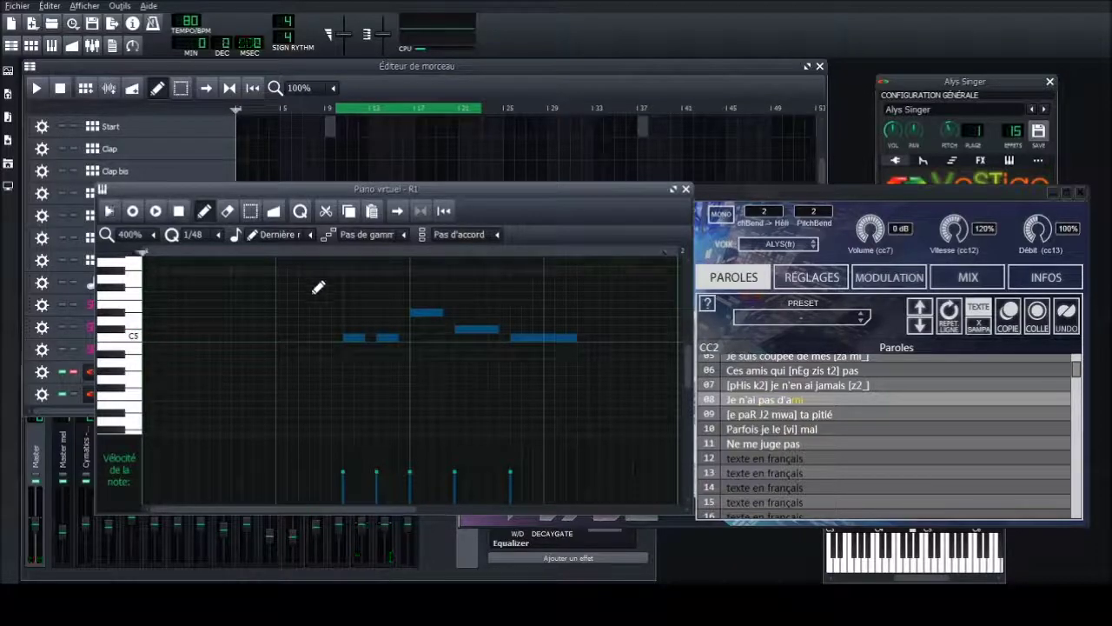
Close R1's piano roll, reuse its notes in the R4 clip and open R4 in the piano roll
left_click(686, 189)
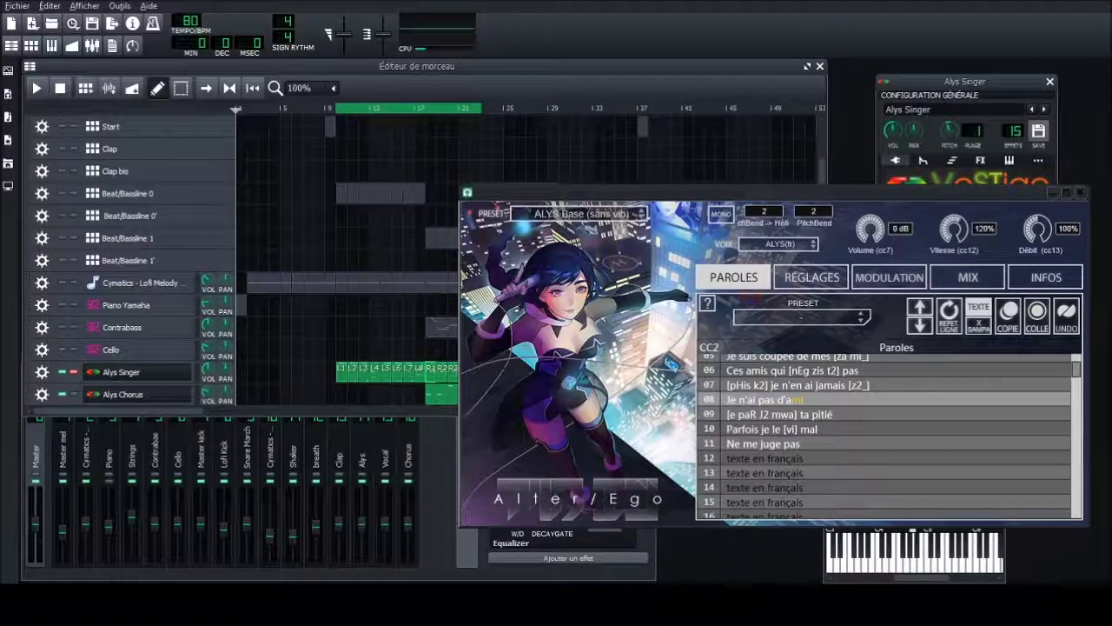
key("F5")
double_click(463, 369)
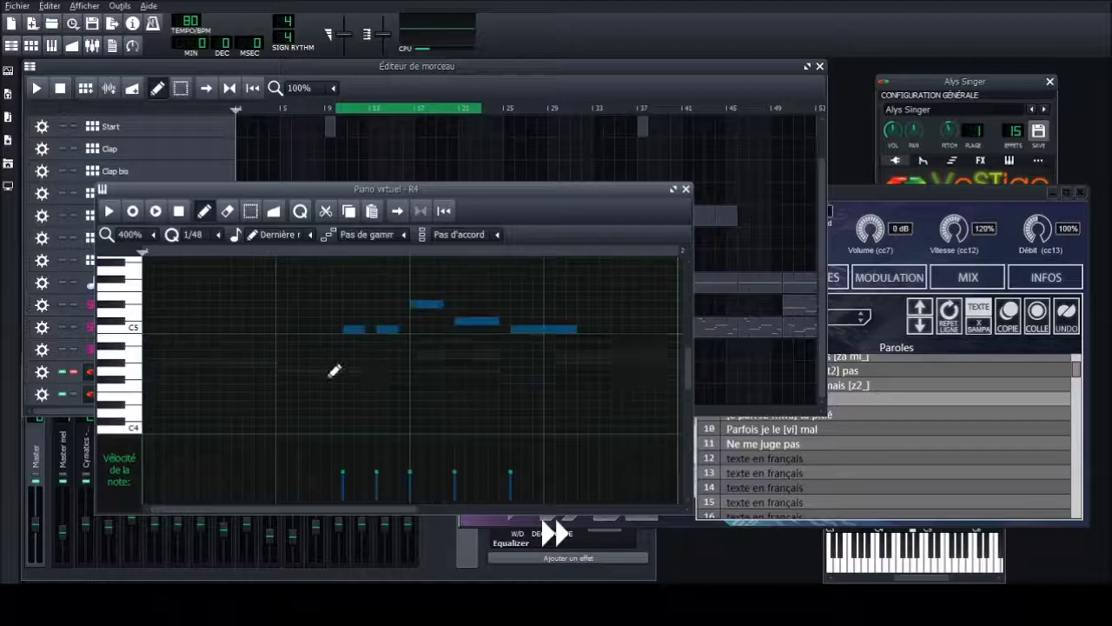
Turn on line repeat in the Alys Singer's AlterEgo, select lyric line 11 and play clip R4
left_click(947, 192)
left_click(950, 316)
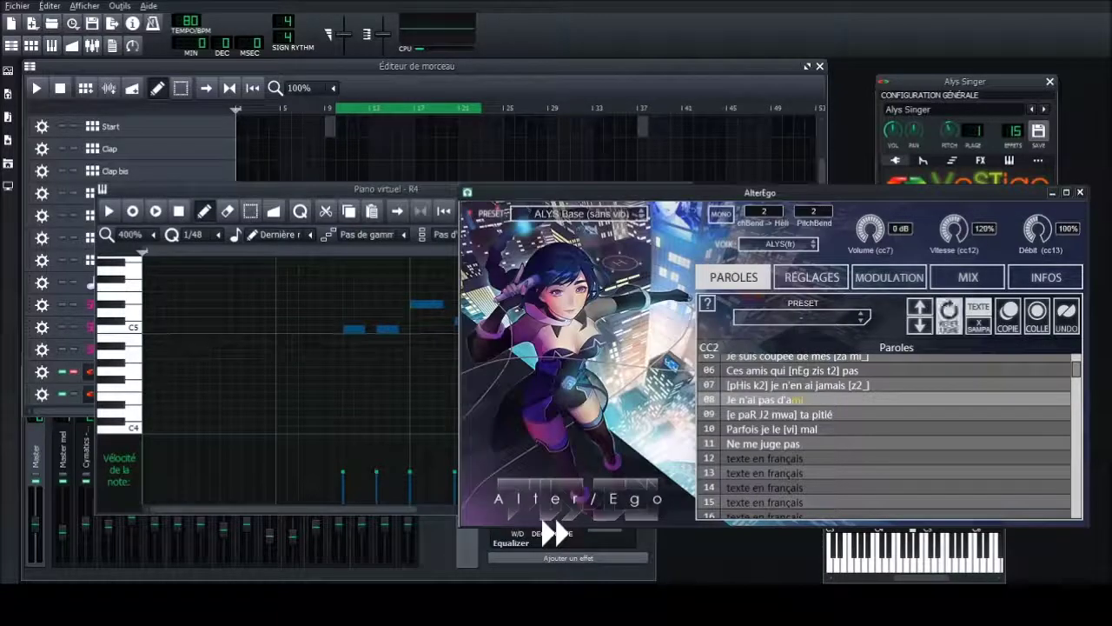
left_click_drag(247, 189, 191, 188)
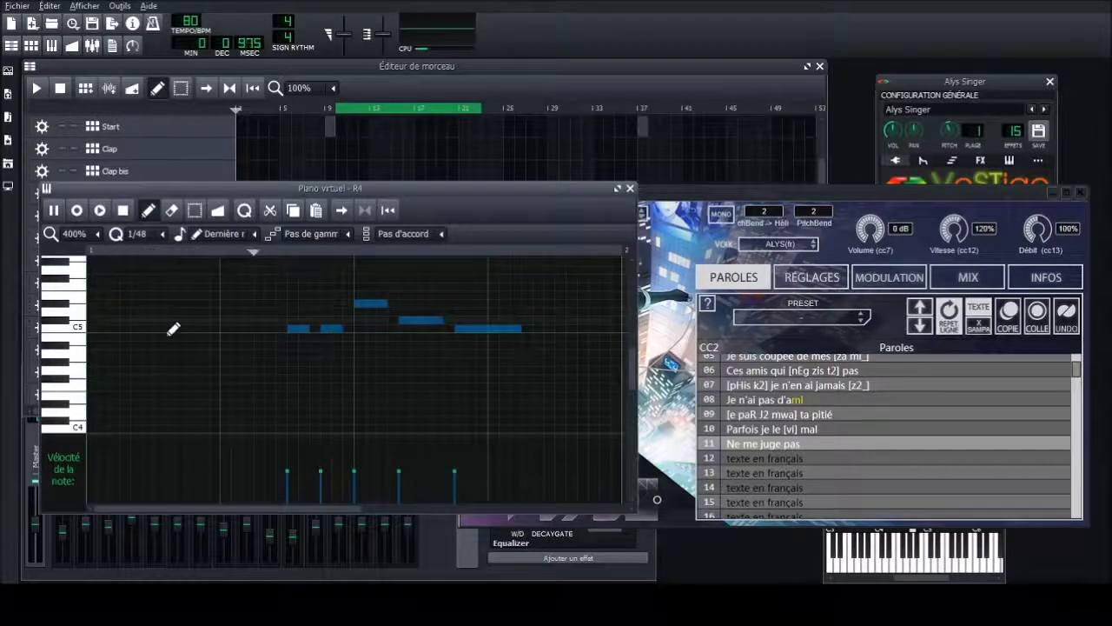
key("space")
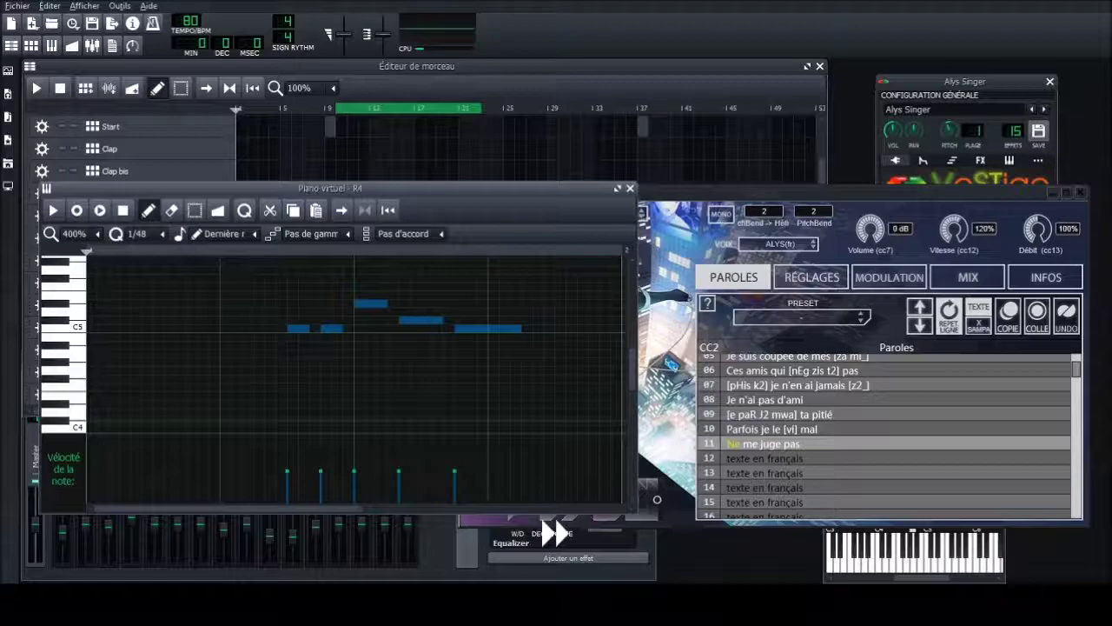
Show the lyrics as X-Sampa phonemes and change line 11 to "n@ m@ Zy Z2 pA"
left_click(657, 499)
left_click(979, 325)
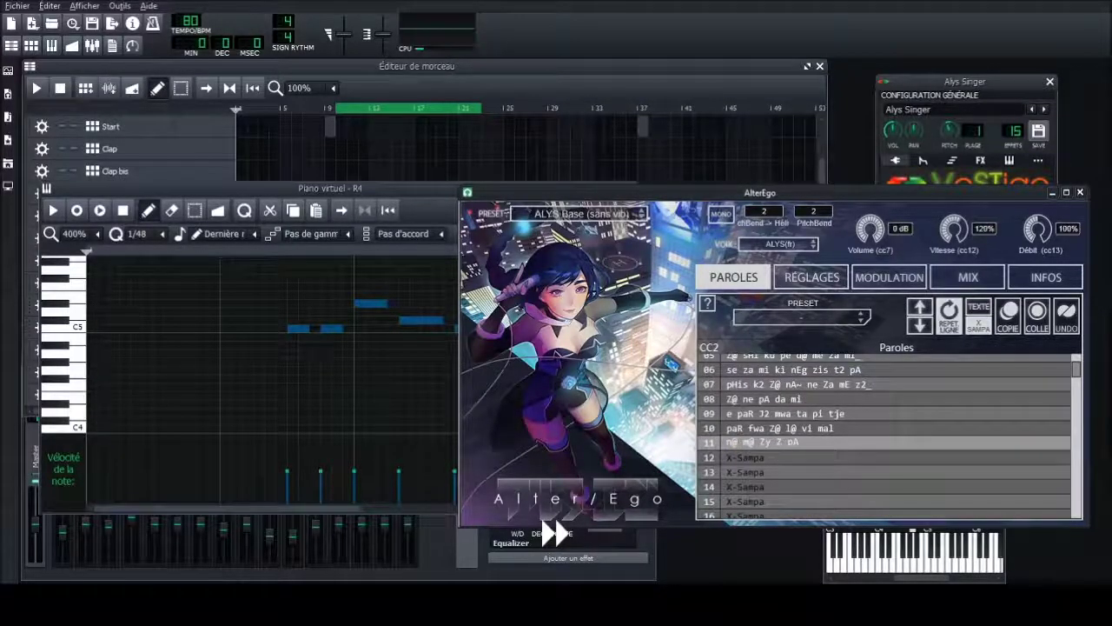
left_click(318, 190)
Reselect lyric line 11 and play clip R4 to hear the edited phonemes
left_click(781, 429)
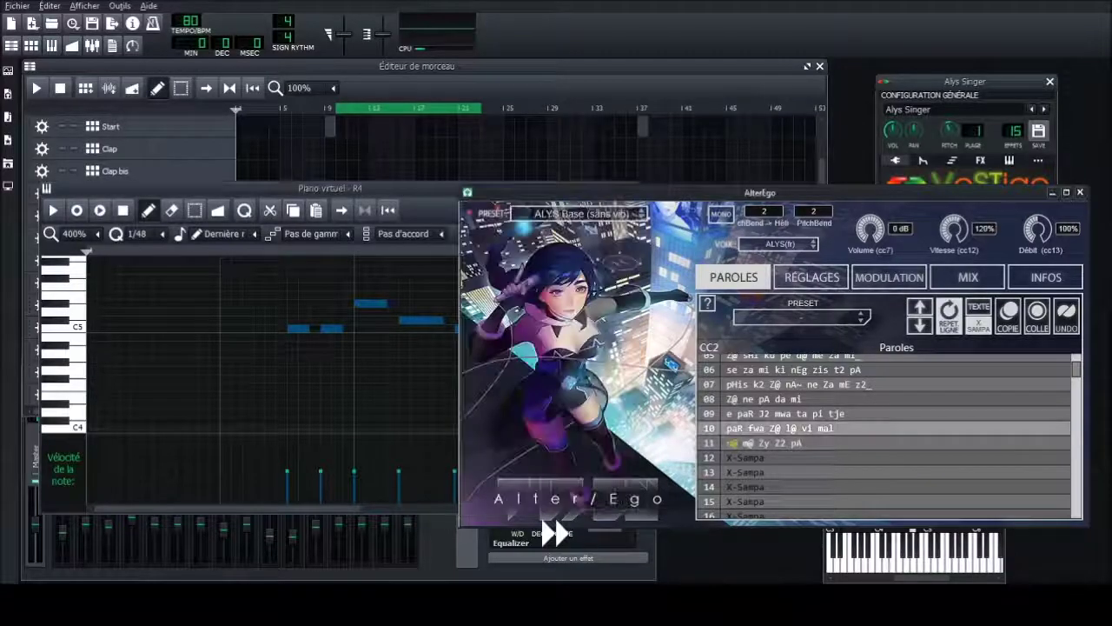
left_click(765, 443)
left_click(53, 210)
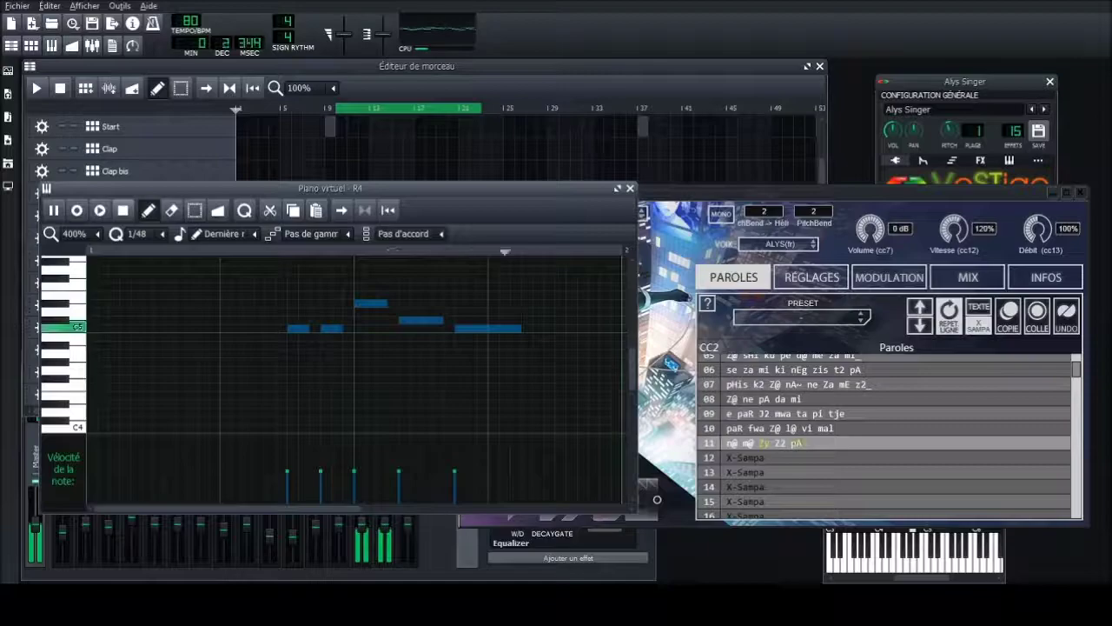
key("space")
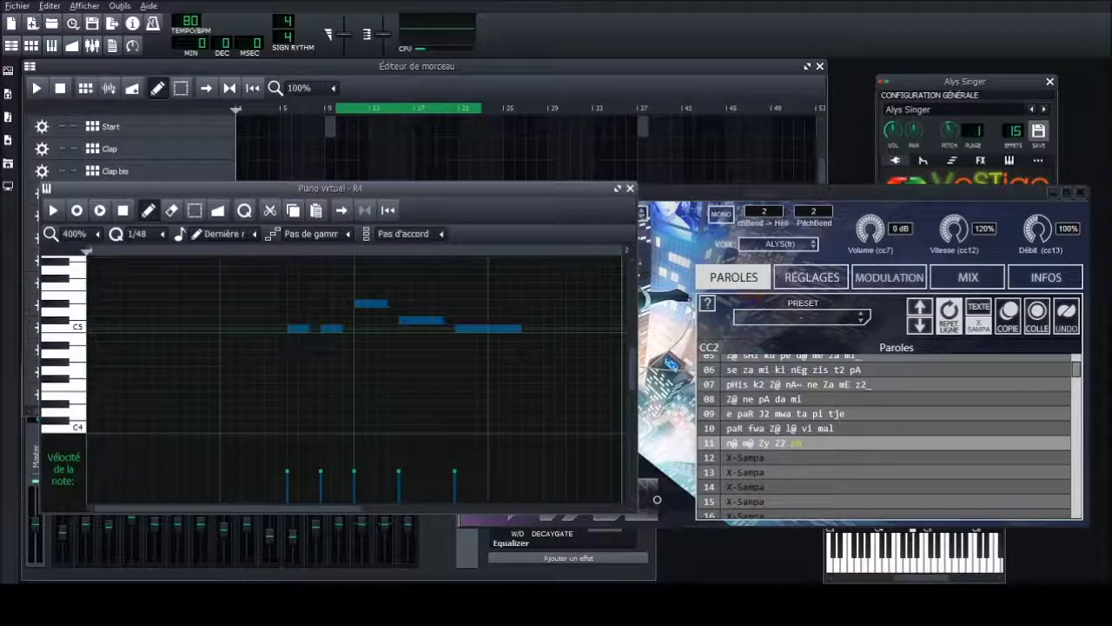
Show the lyrics as text with line 11 as "Ne me [Zy Z2] pas" and replay clip R4
left_click(978, 307)
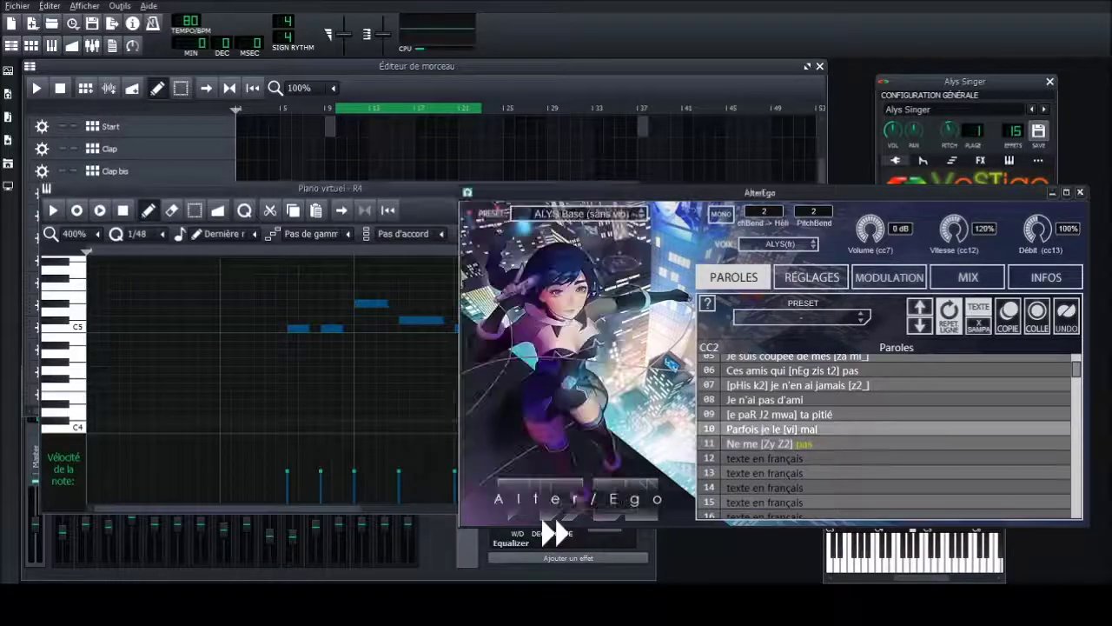
left_click_drag(239, 188, 229, 191)
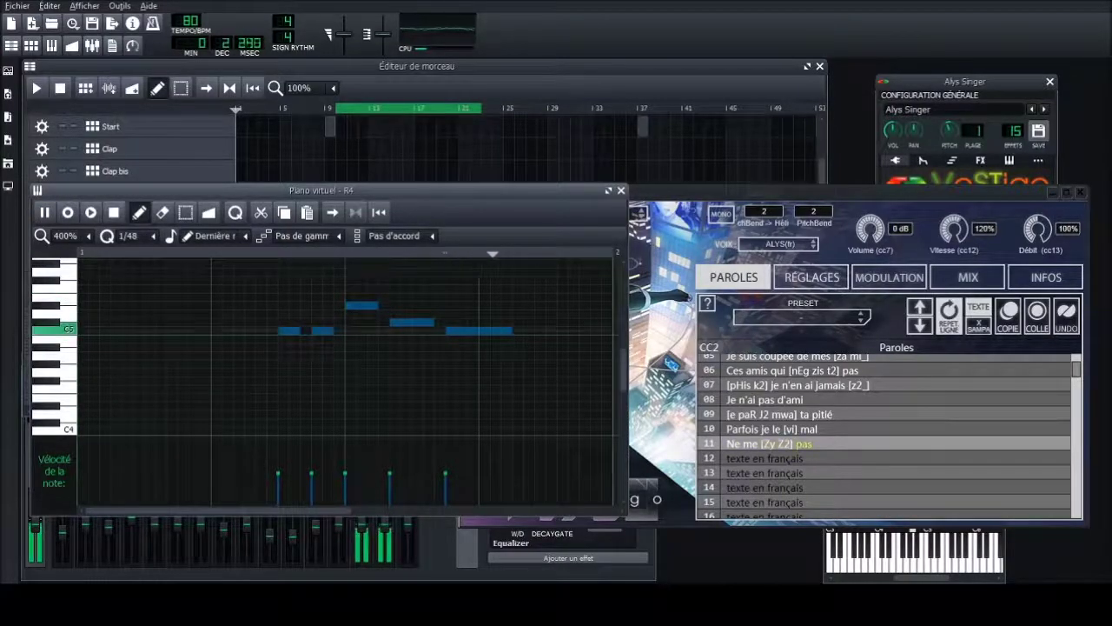
Look at AlterEgo's voice settings, return to the lyrics and bring R4's piano roll forward
left_click(812, 278)
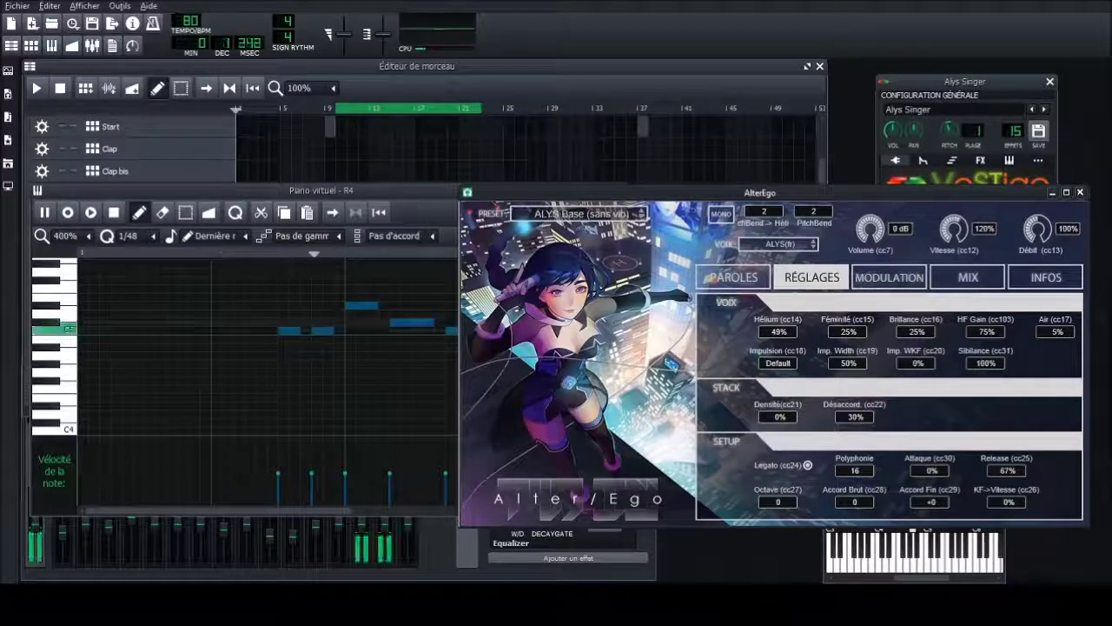
left_click(733, 277)
left_click(365, 190)
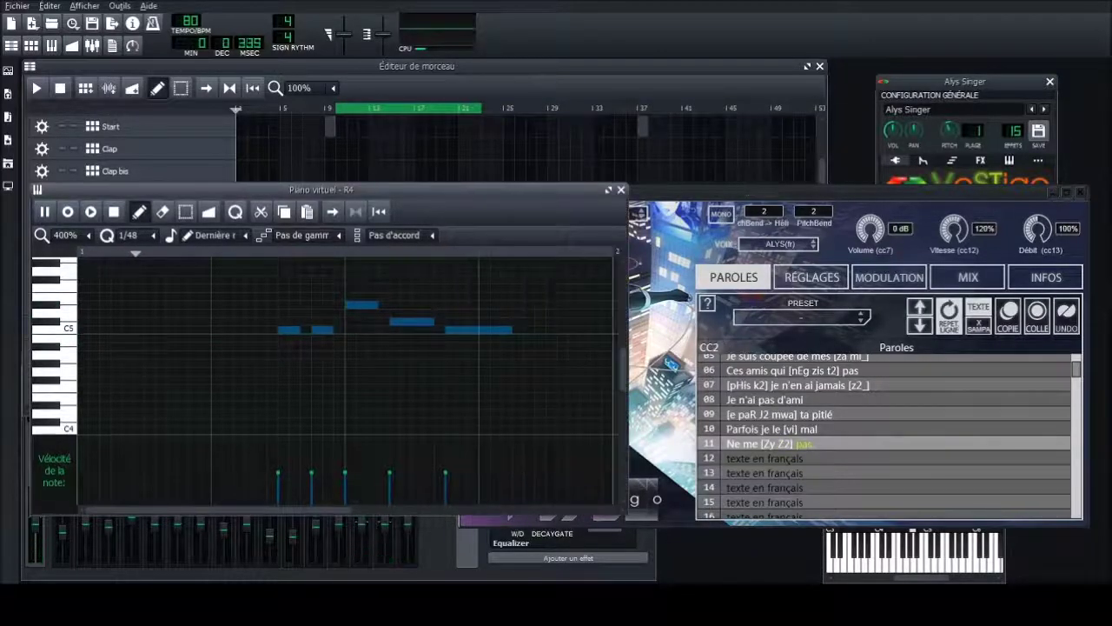
Lower the third note of clip R4 to two semitones below C5
left_click(354, 369)
right_click(361, 370)
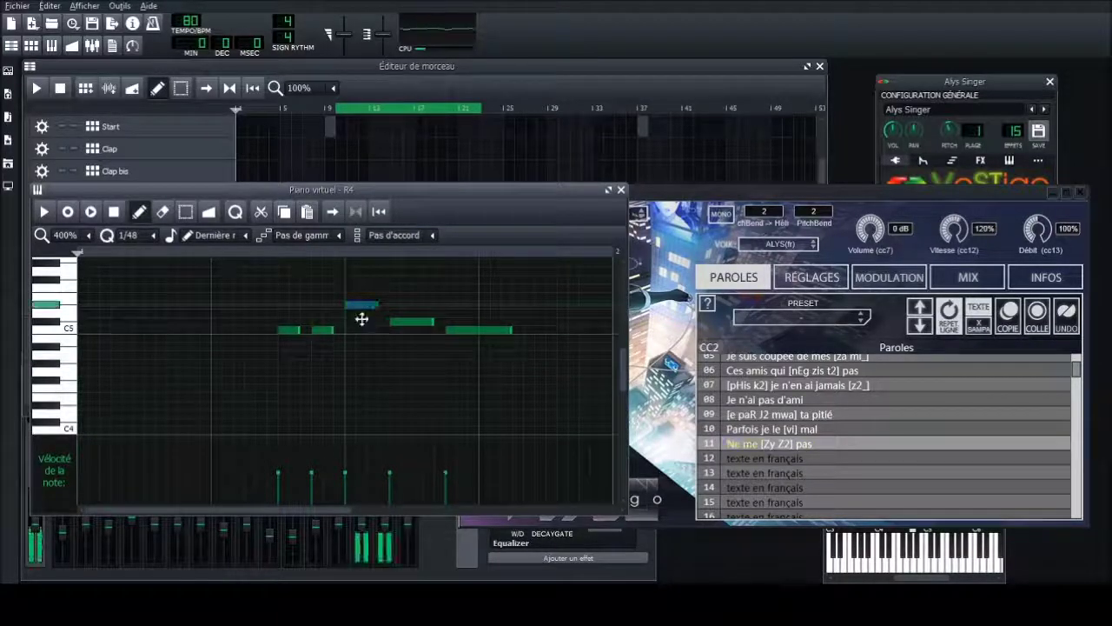
left_click_drag(362, 319, 362, 339)
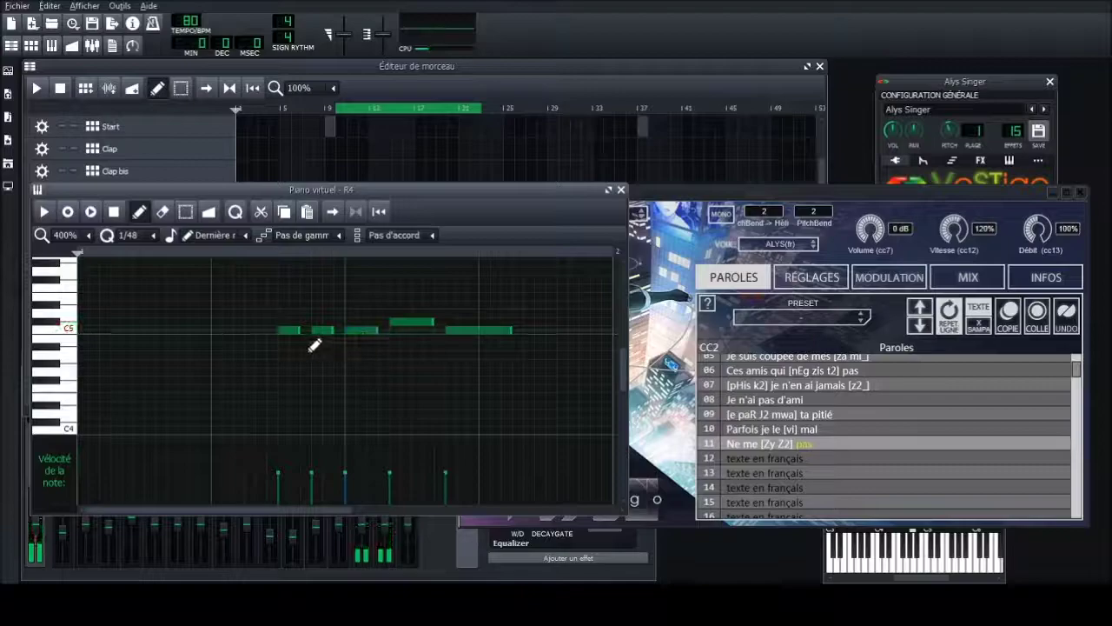
left_click(358, 355)
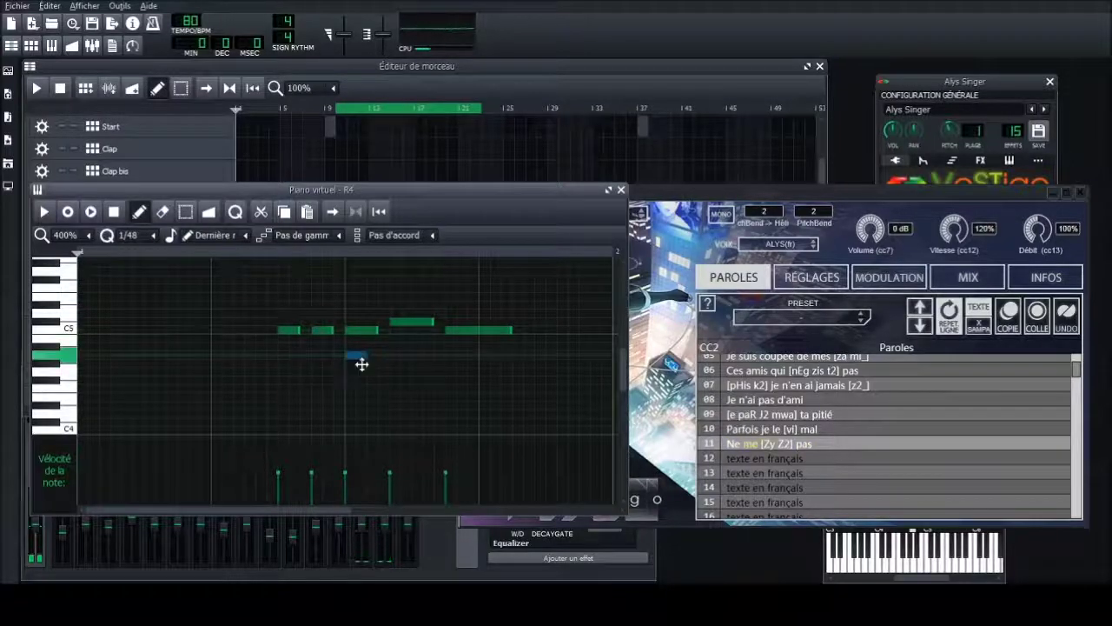
mouse_move(362, 364)
left_mouse_down()
mouse_move(362, 345)
mouse_move(365, 359)
left_mouse_up()
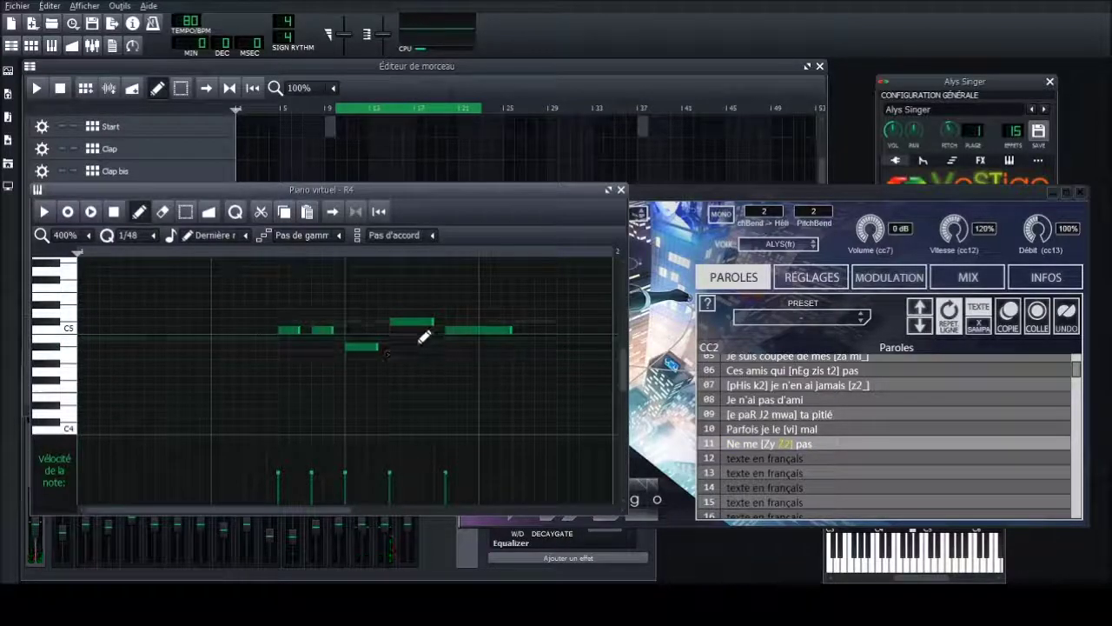
Reselect lyric line 11, play the revised R4 melody, stop it and close the piano roll
left_click(773, 430)
left_click(773, 444)
left_click(408, 189)
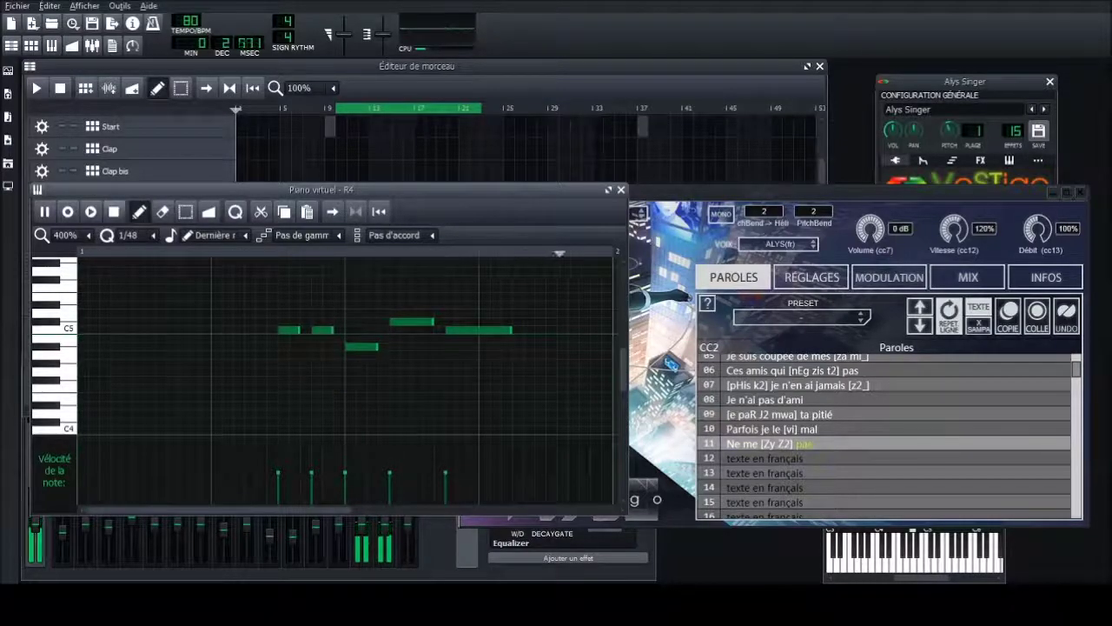
key("space")
key("F7")
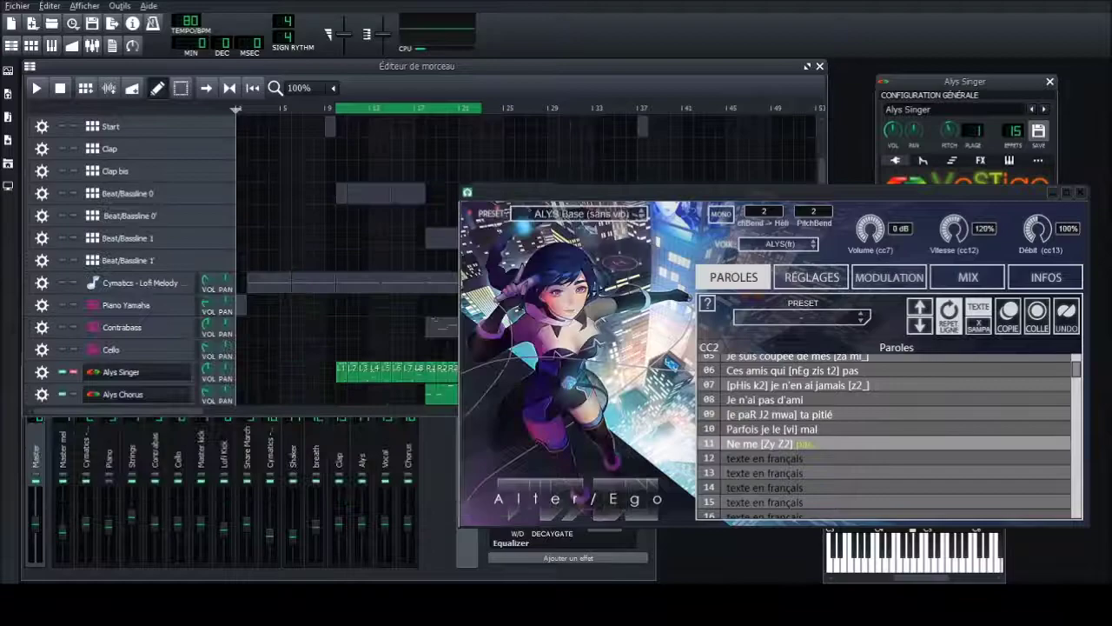
Start the loop at clip R1, mute Alys Chorus and play the section with only the lead vocal from lyric line 08
key("F5")
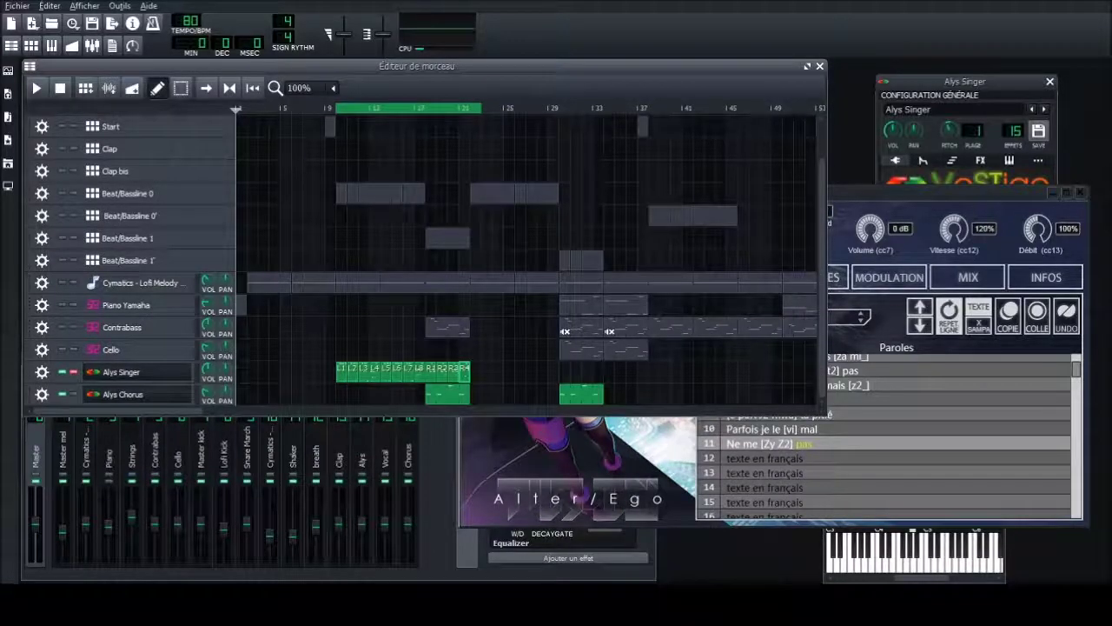
right_click(426, 108)
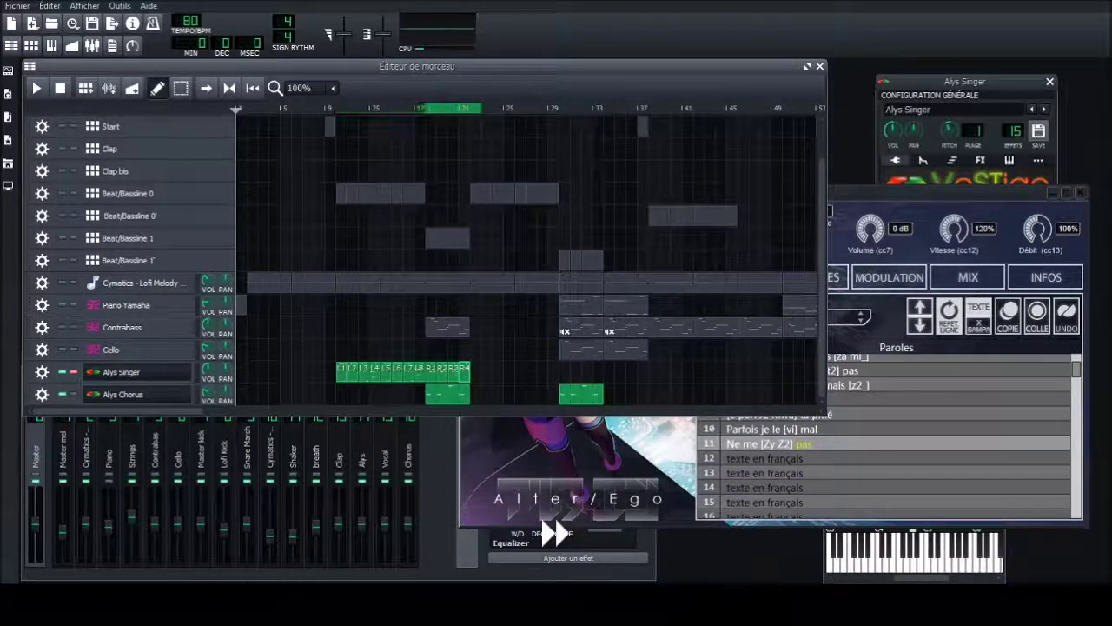
left_click(63, 395)
left_click(939, 193)
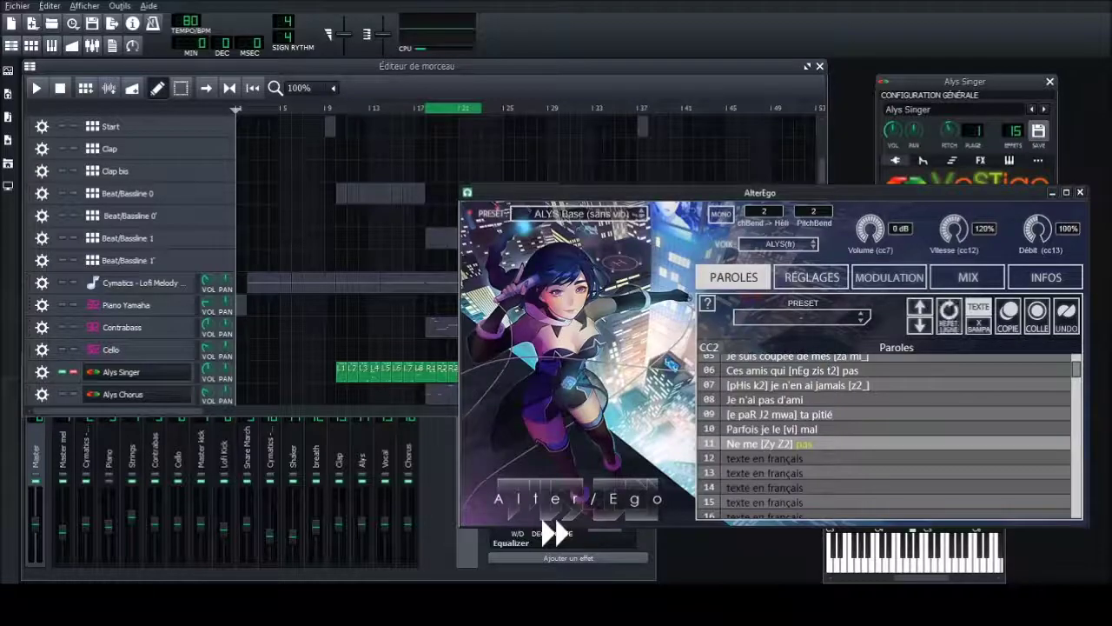
left_click(765, 400)
key("space")
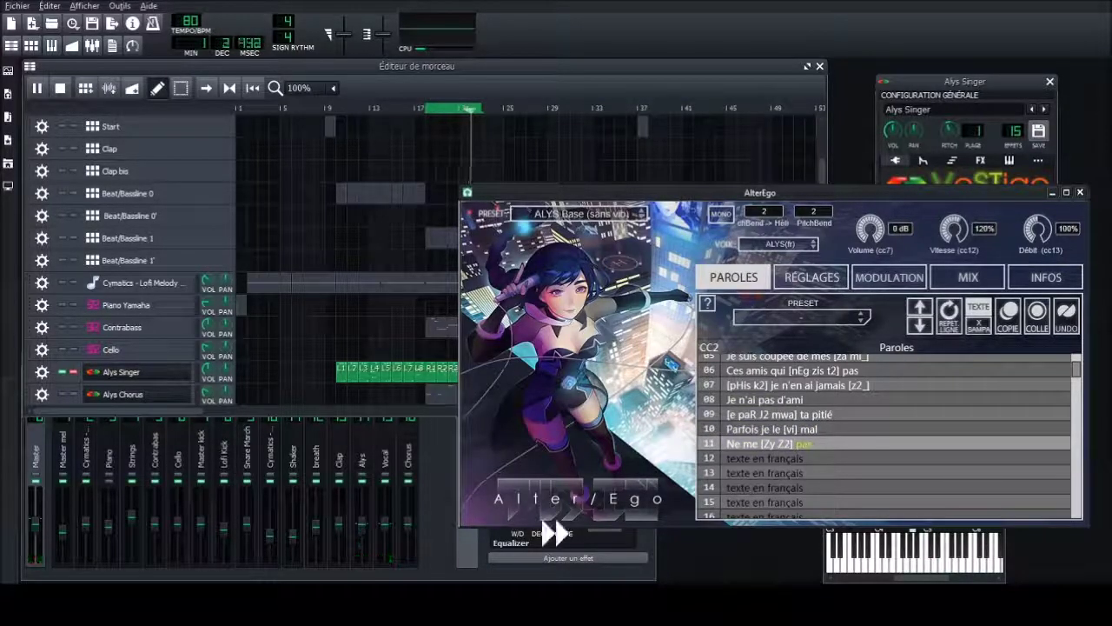
left_click(60, 88)
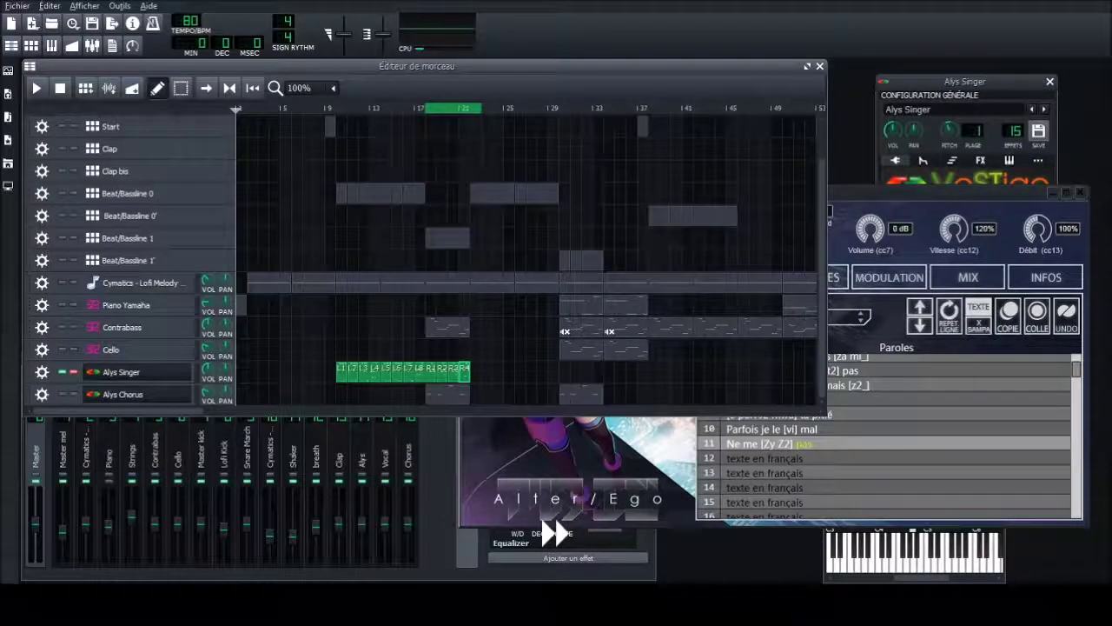
Unmute Alys Chorus, reselect lyric line 08 and play the looped section with both vocals until clip R4 ends
key("space")
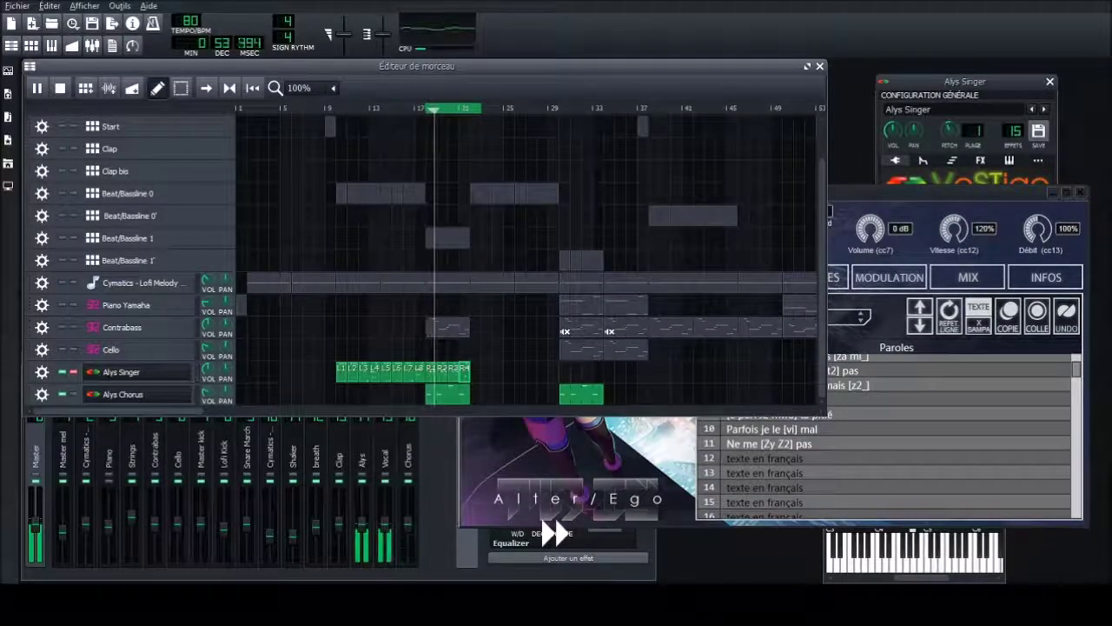
key("space")
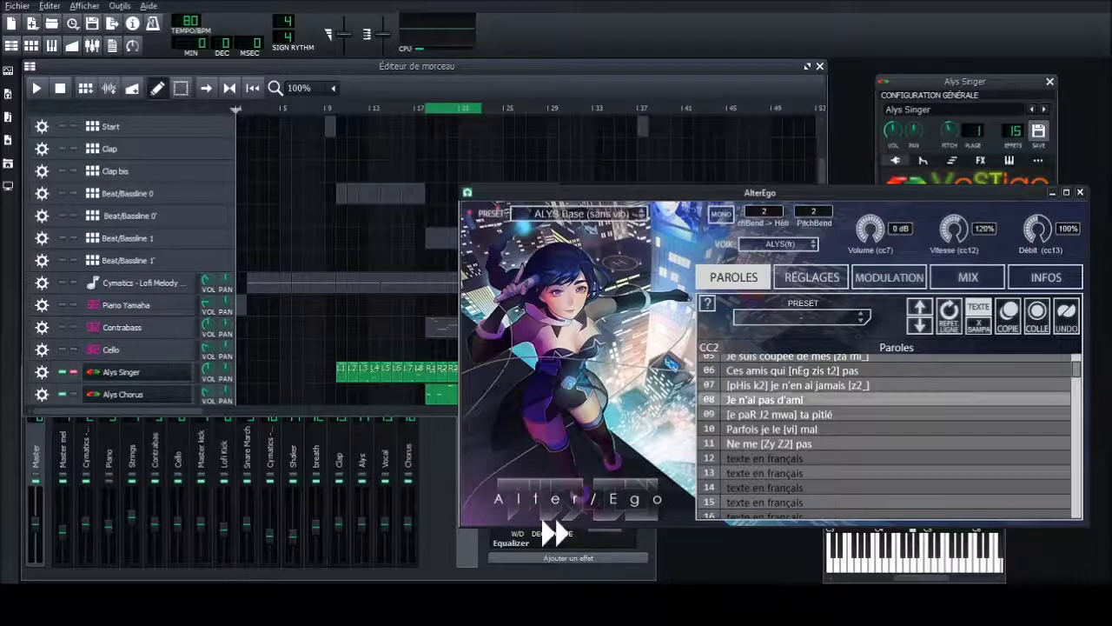
key("space")
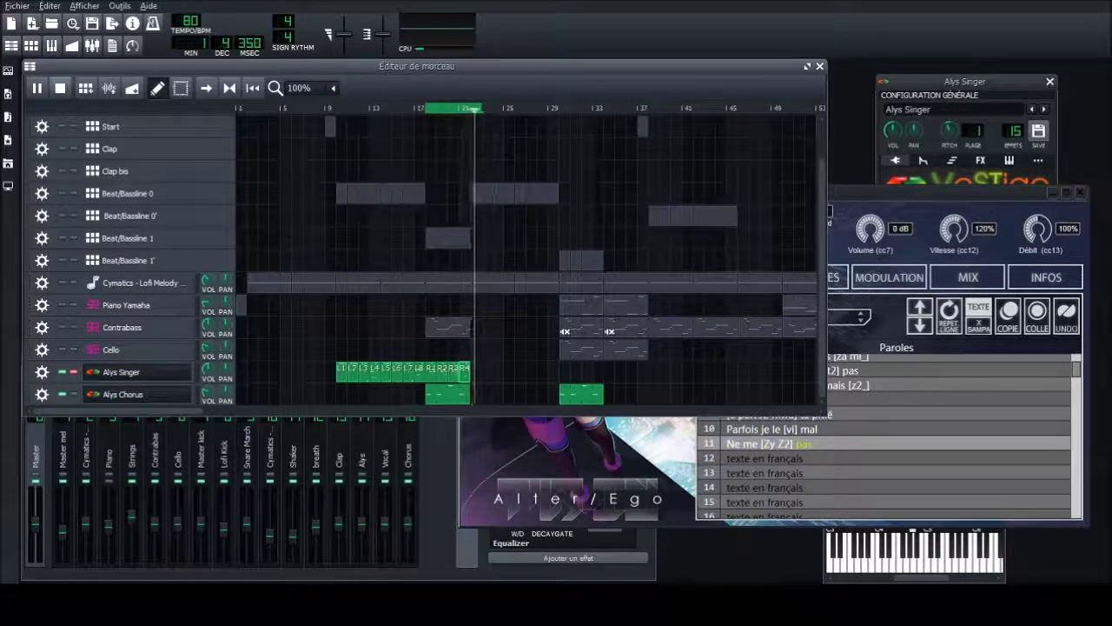
left_click(60, 88)
Turn off the solo on Alys Singer so all tracks sound, and preview the looped section from lyric line 08
left_click(73, 372)
left_click(62, 372)
left_click(62, 395)
key("space")
key("space")
left_click(903, 400)
left_click(417, 66)
key("space")
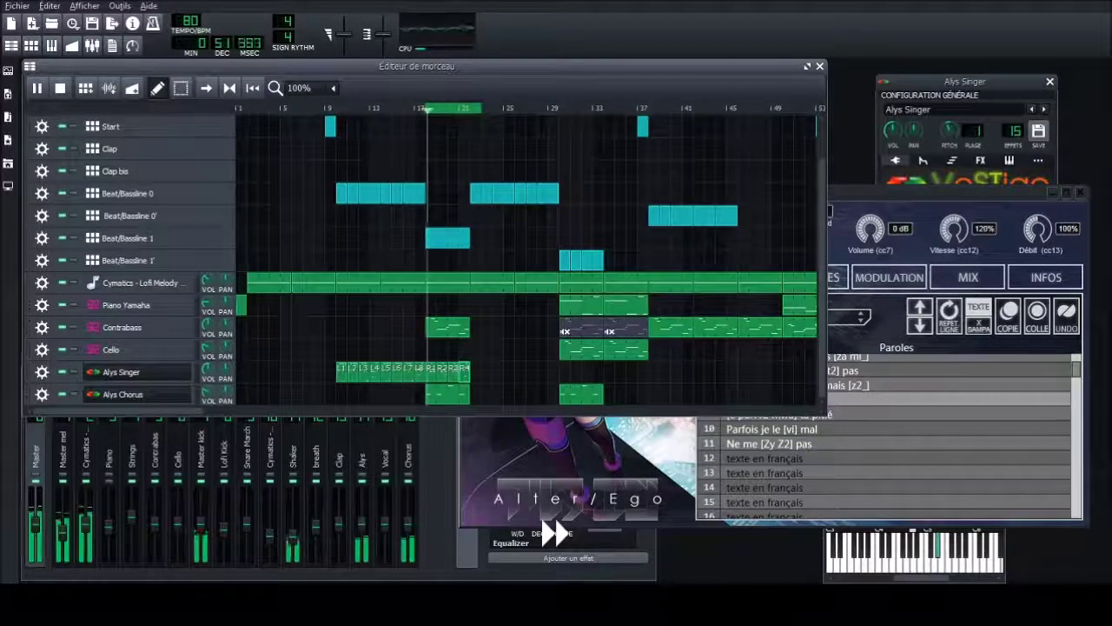
key("space")
key("space")
key("space")
Raise the Alys channel's volume in the mixer, reselect lyric line 08 and play the looped section with the full mix
left_click(904, 413)
left_click(417, 66)
left_click(903, 413)
left_click(124, 394)
left_click(911, 450)
left_click(1082, 66)
key("space")
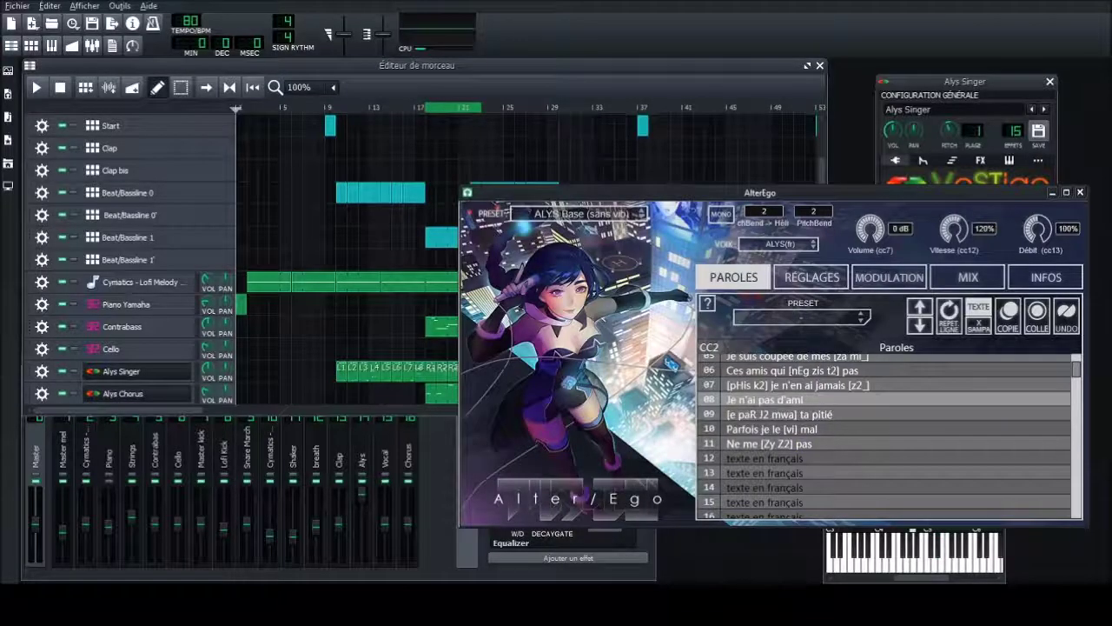
left_click(37, 88)
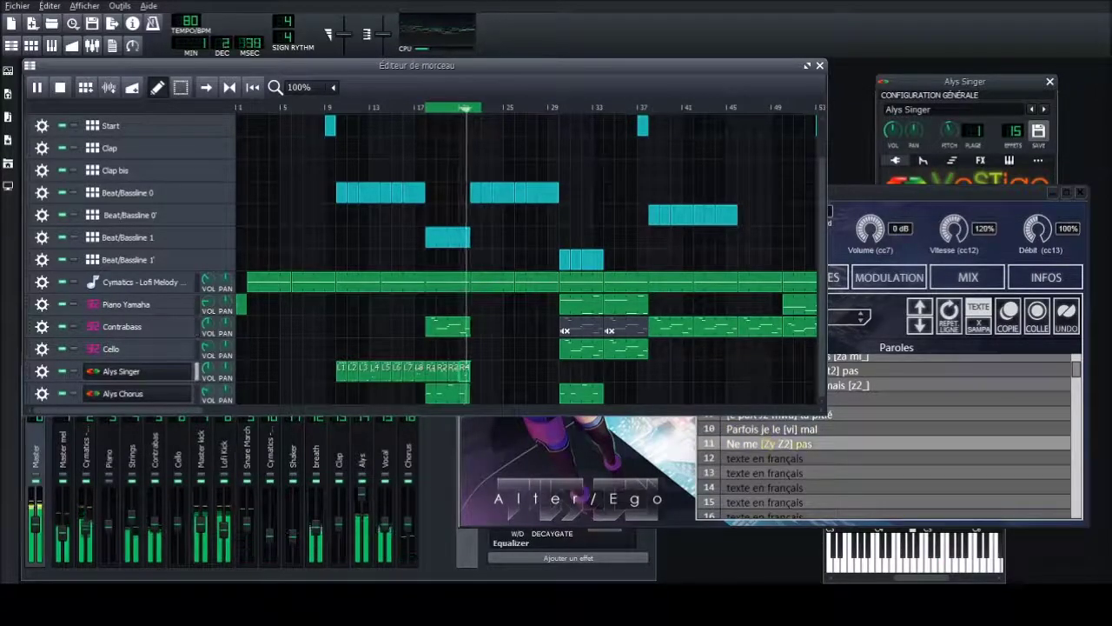
key("space")
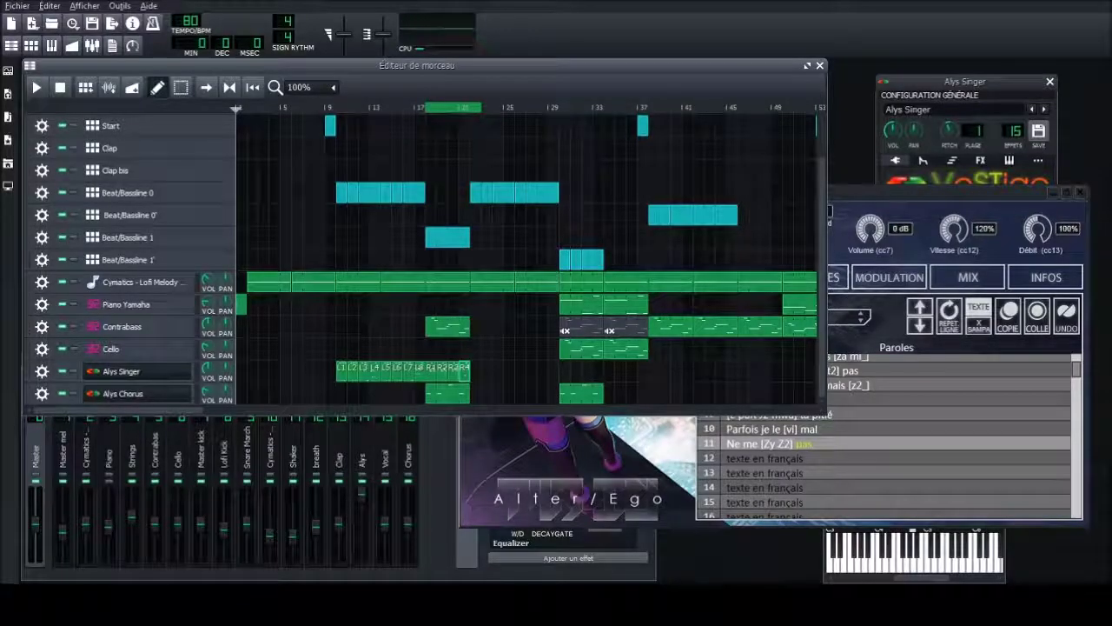
Extend the loop back to clip L1 and play the song through R4 while following the lyrics in AlterEgo
right_click(326, 107)
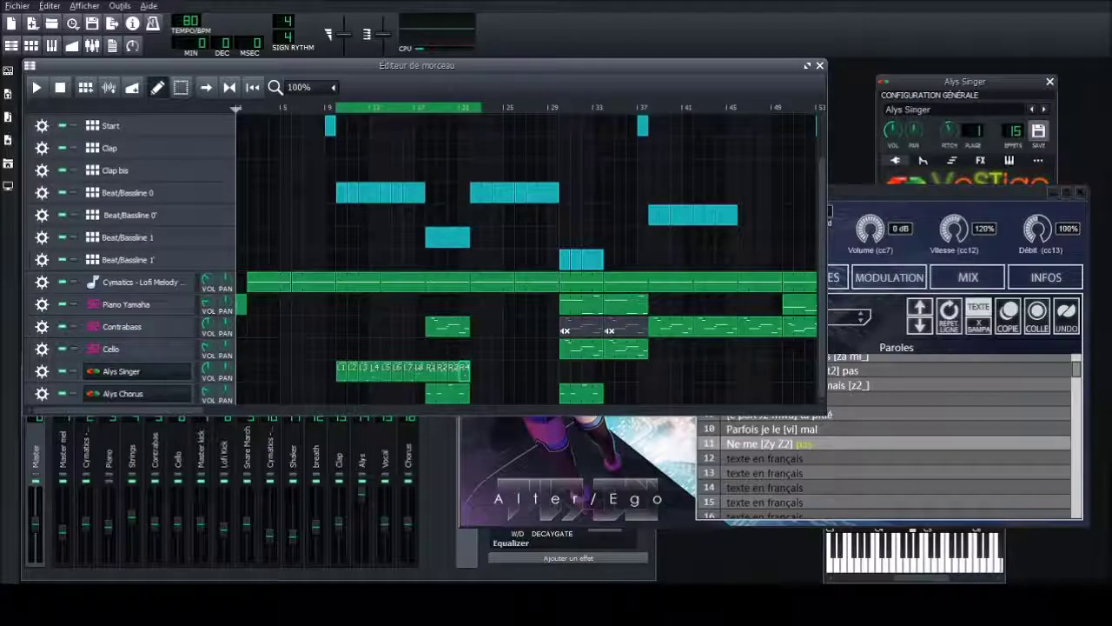
key("space")
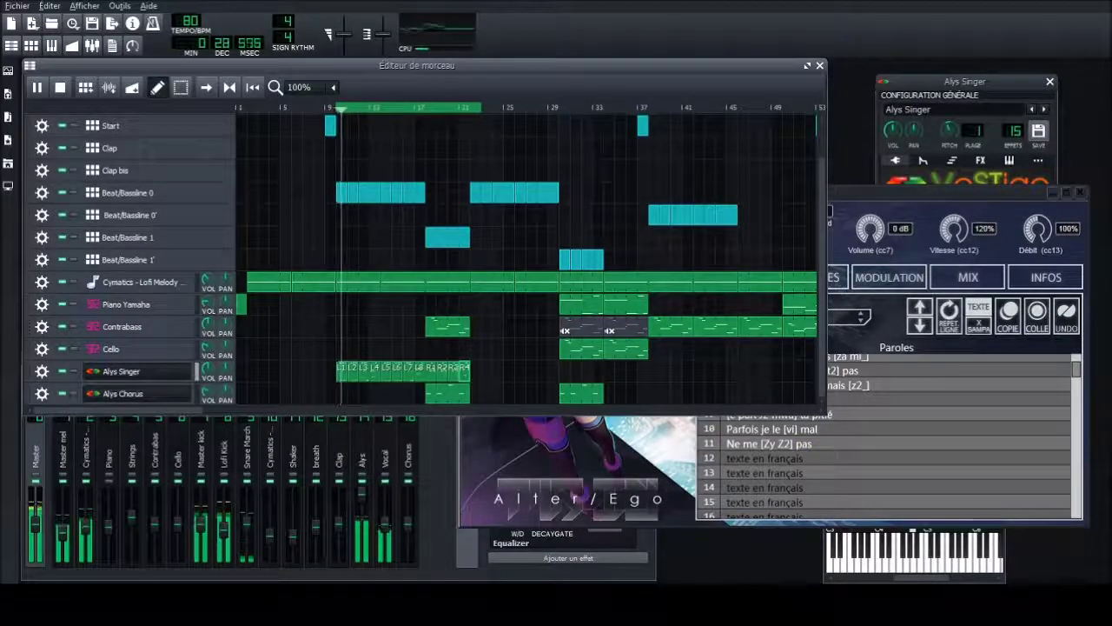
left_click(947, 193)
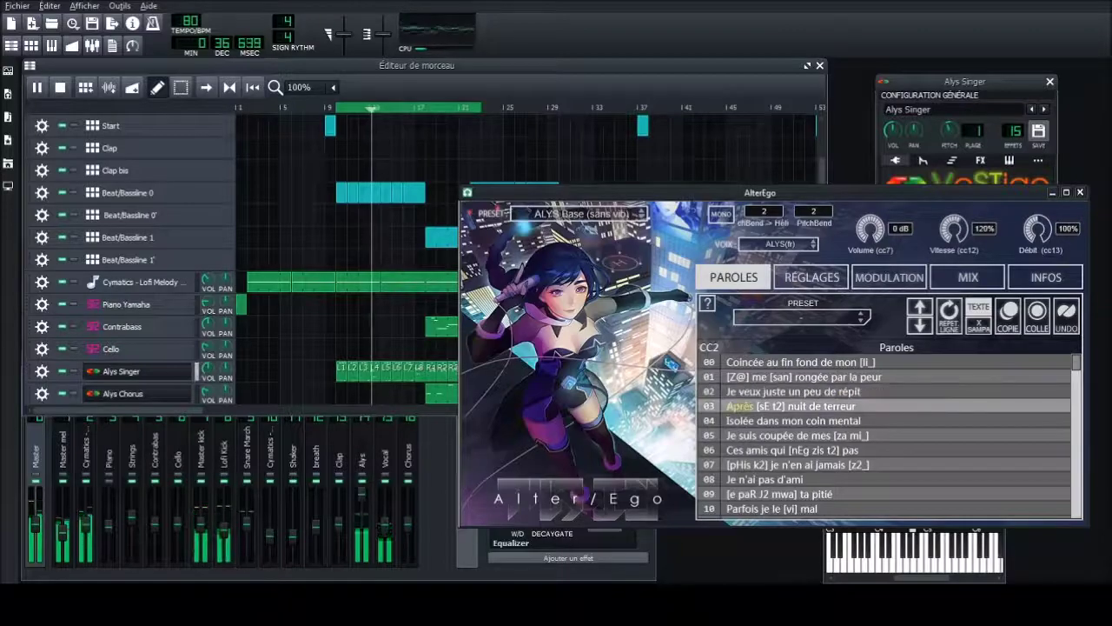
left_click_drag(761, 194, 773, 204)
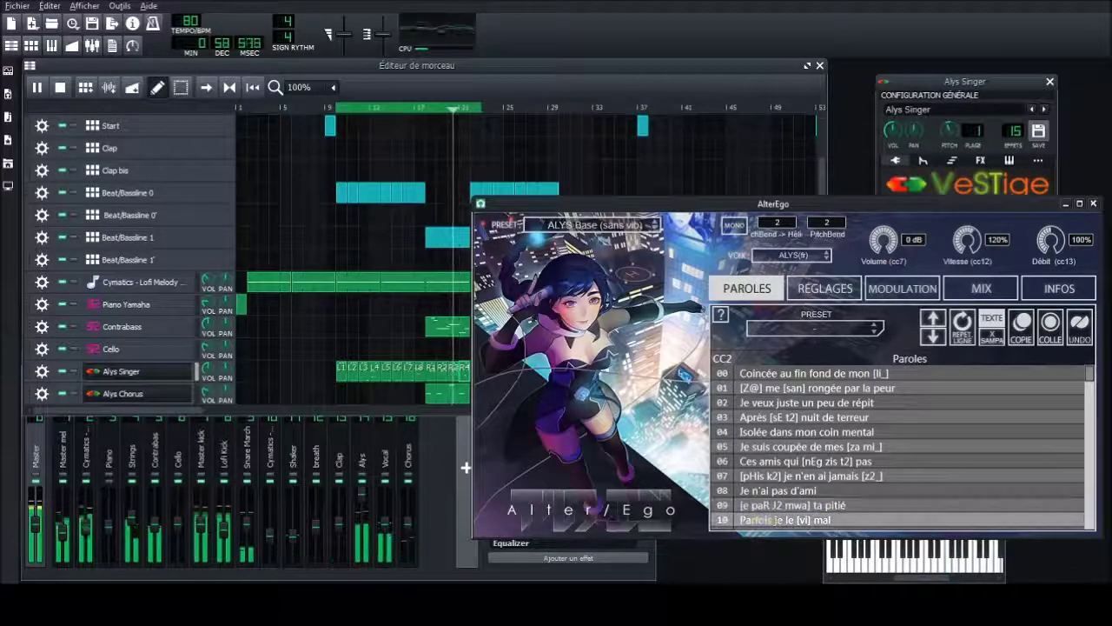
left_click_drag(773, 204, 780, 193)
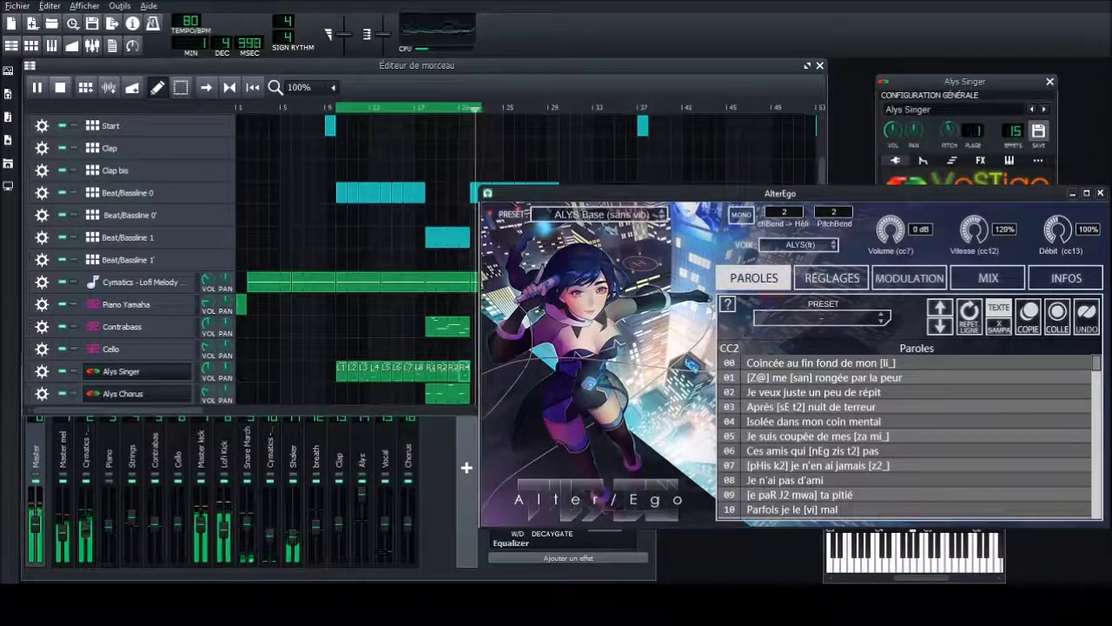
left_click(60, 87)
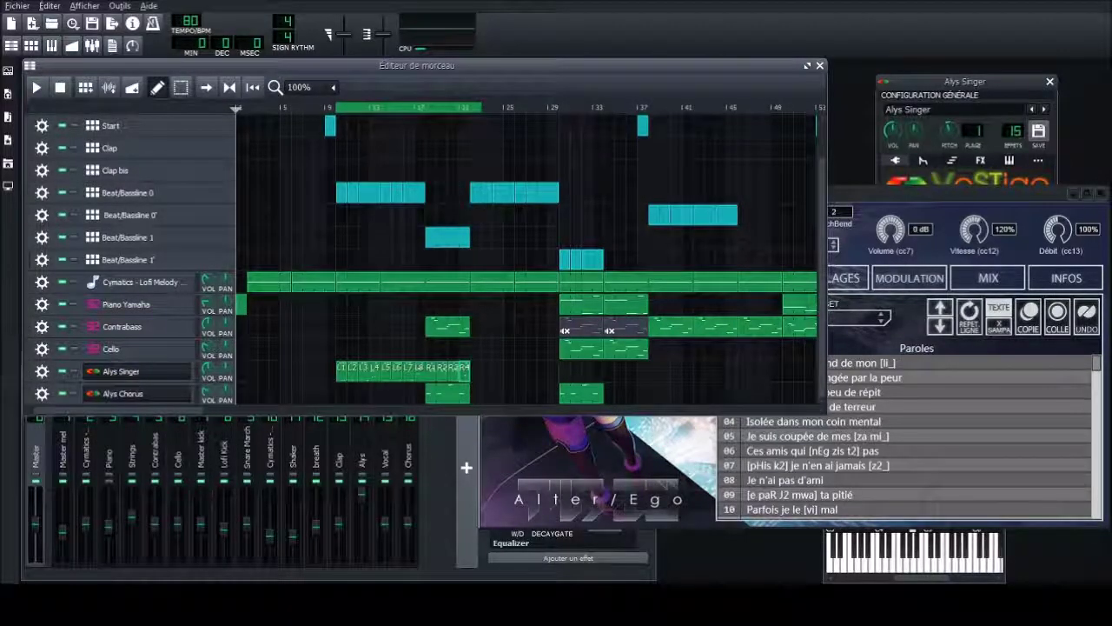
Try out the project notes by entering "Test", erase the text and close the notes
left_click(111, 45)
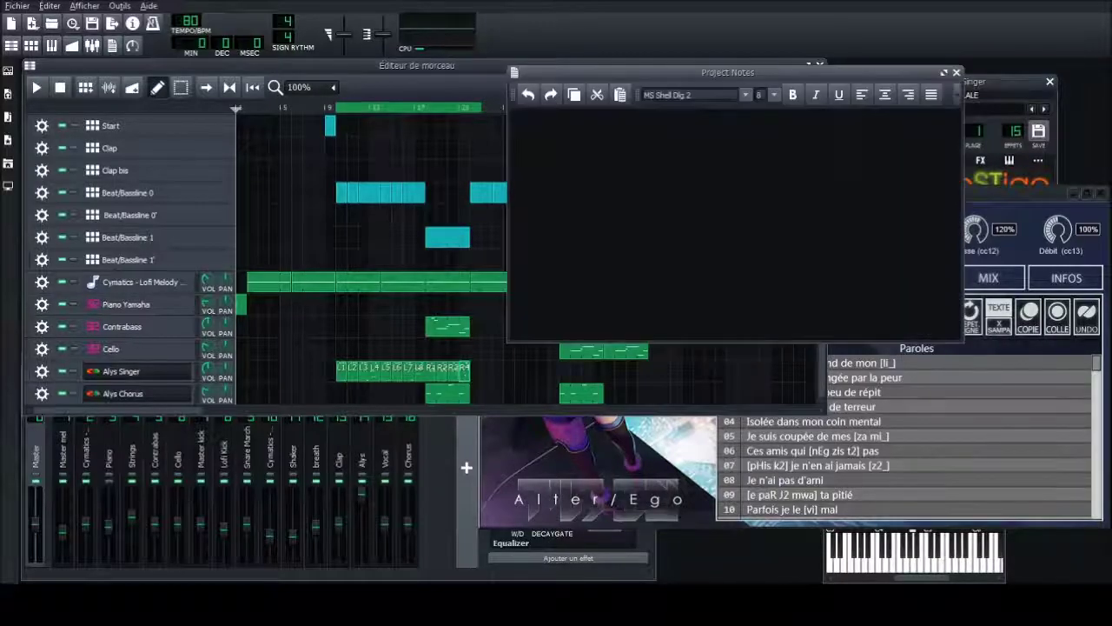
type("Test")
key("BackSpace")
key("BackSpace")
key("BackSpace")
key("BackSpace")
left_click(957, 73)
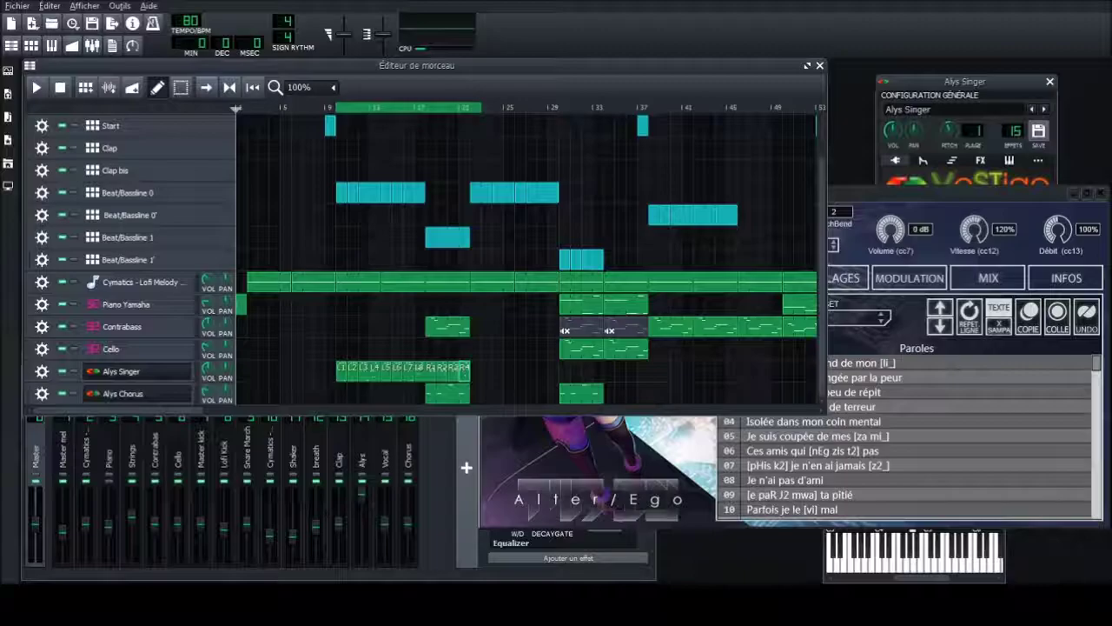